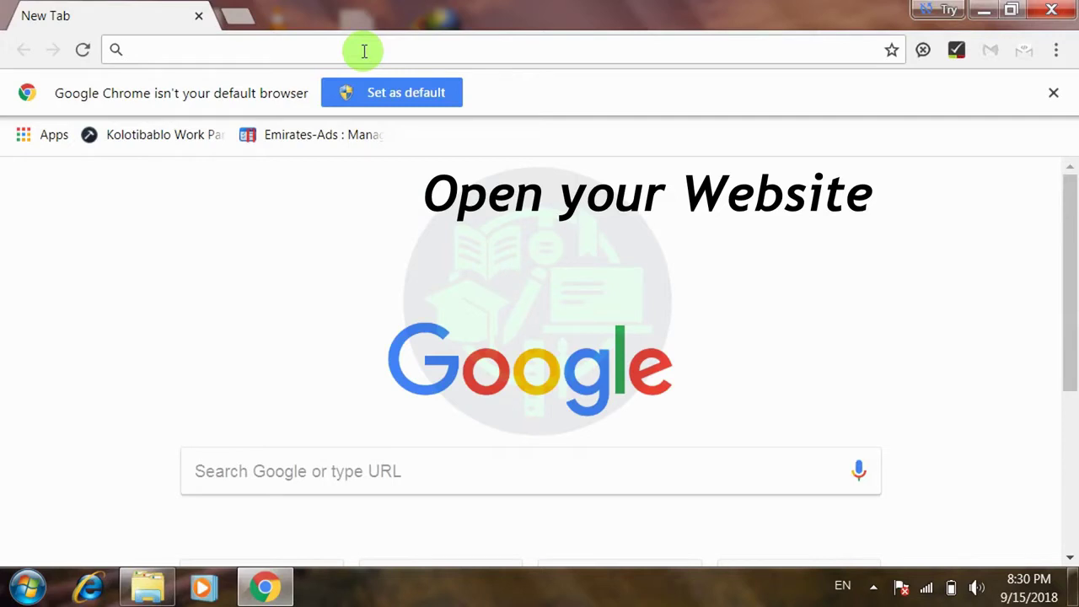
- Open youtube.tryessay.com in Chrome by accepting the address bar's autocomplete suggestion
text(y)
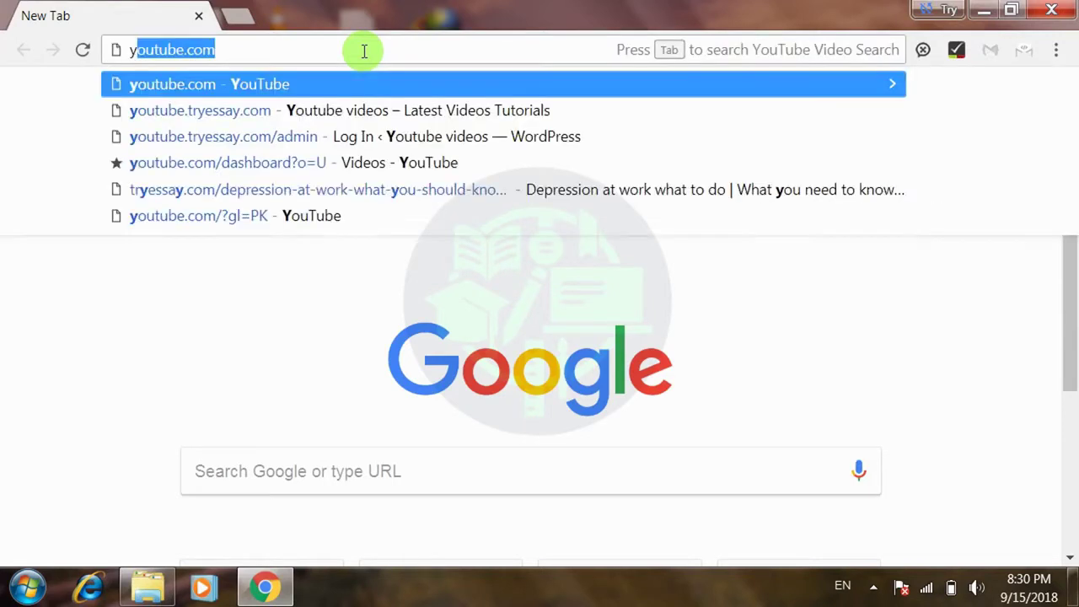
text(ou)
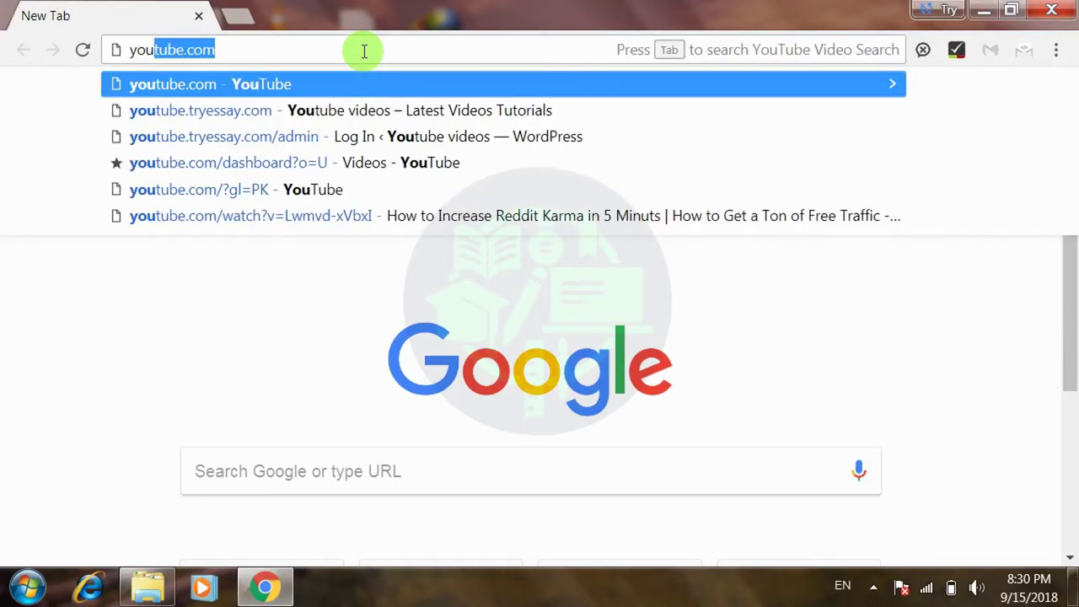
text(tube.t)
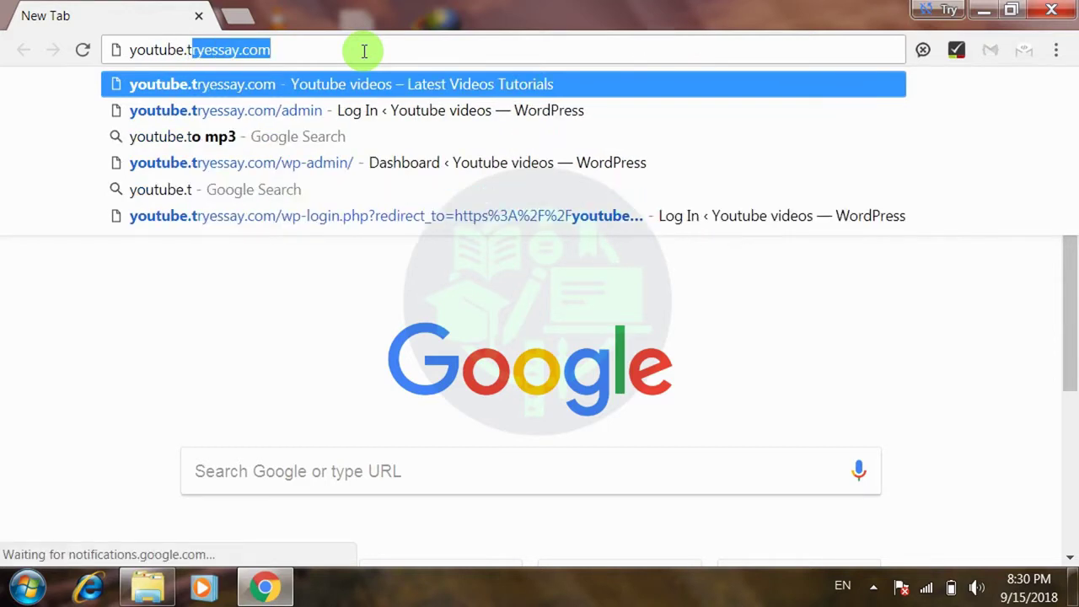
key(Right)
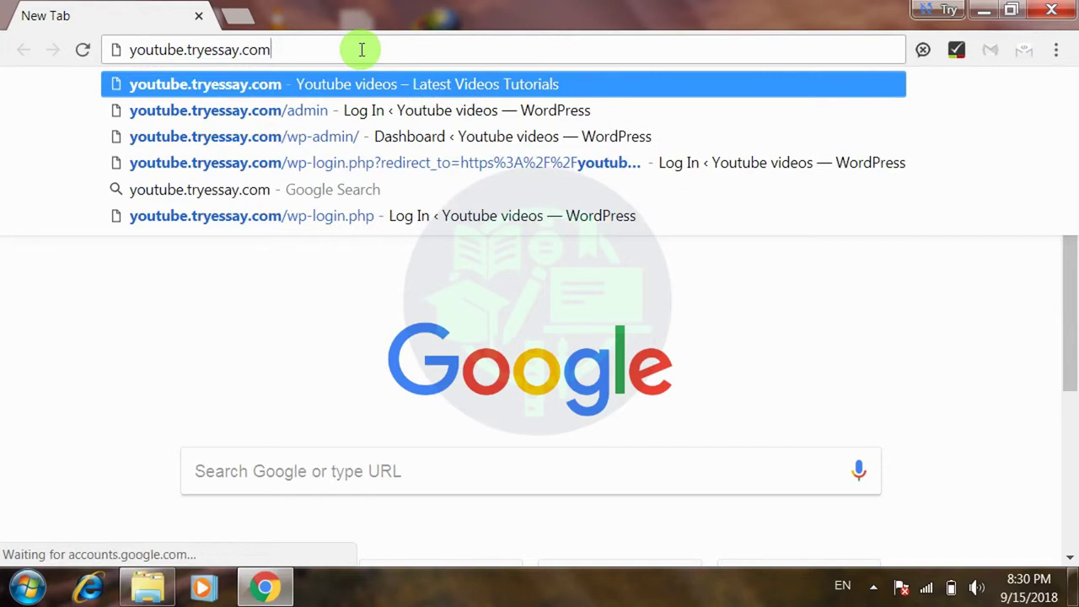
key(Return)
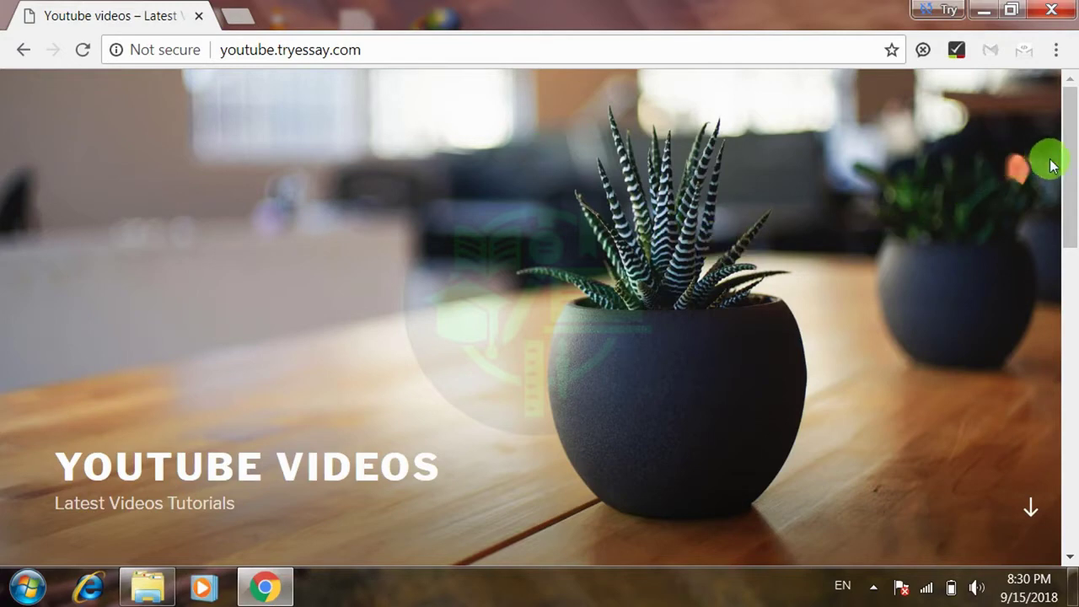
scroll(1072, 219, down, 3)
drag(1072, 227, 1072, 131)
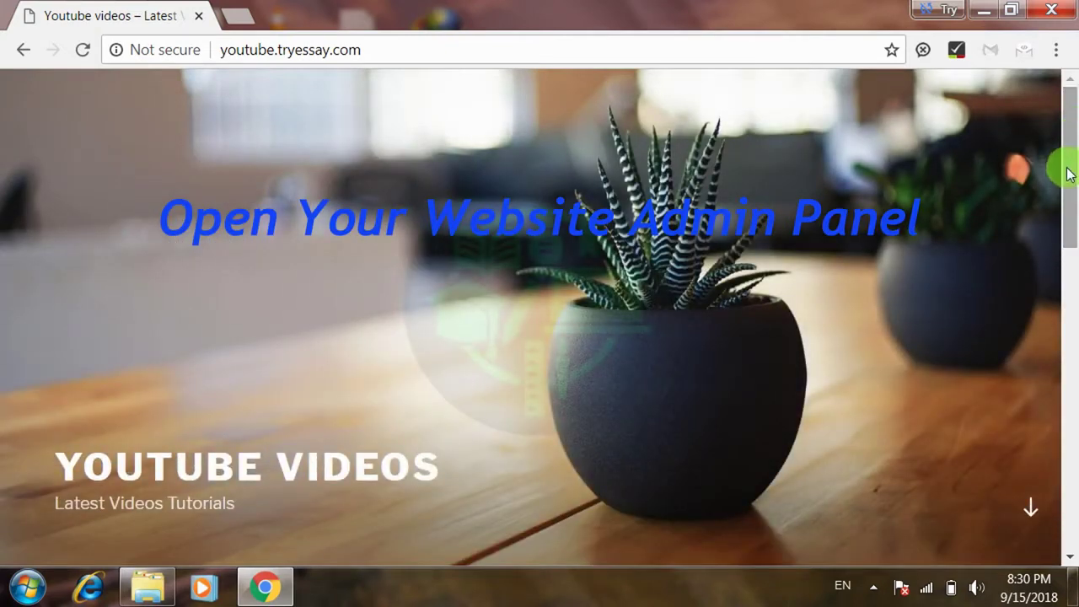
mouse_move(1069, 172)
mouse_down()
mouse_move(1059, 301)
mouse_move(1066, 167)
mouse_up()
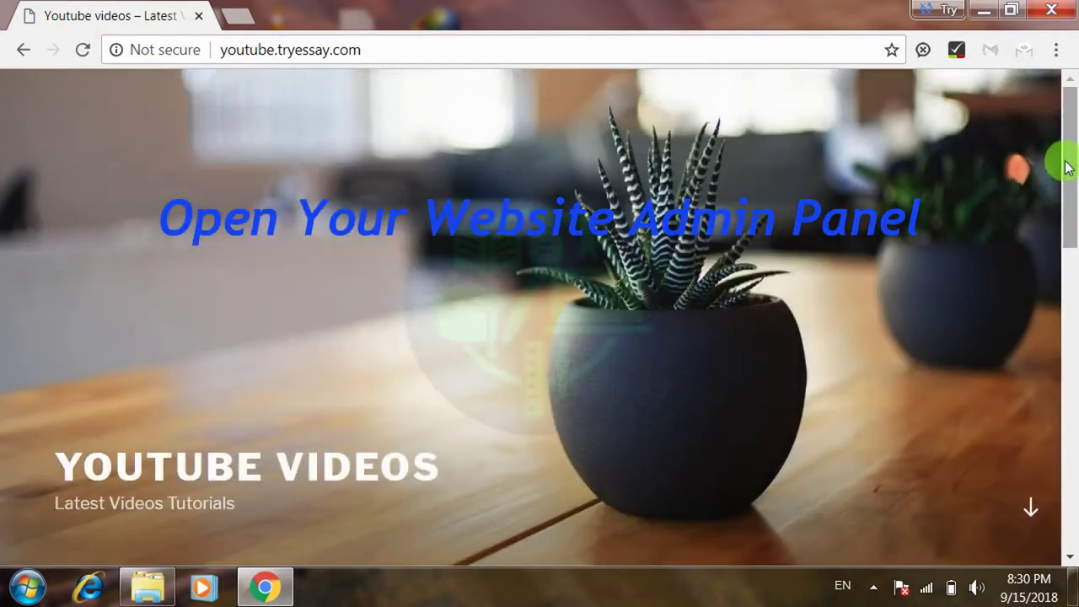
click(577, 61)
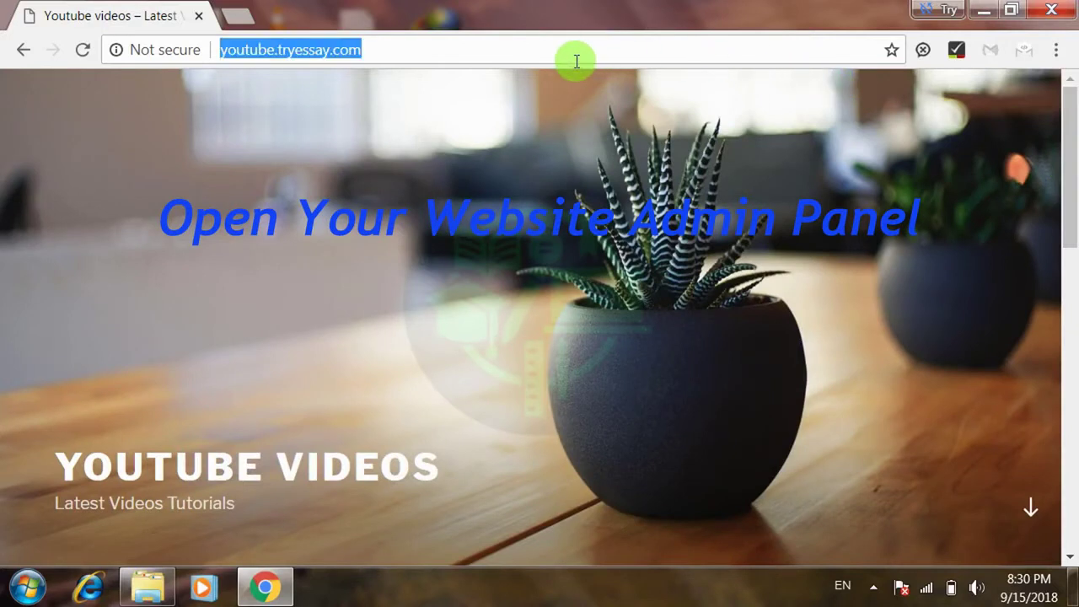
click(576, 61)
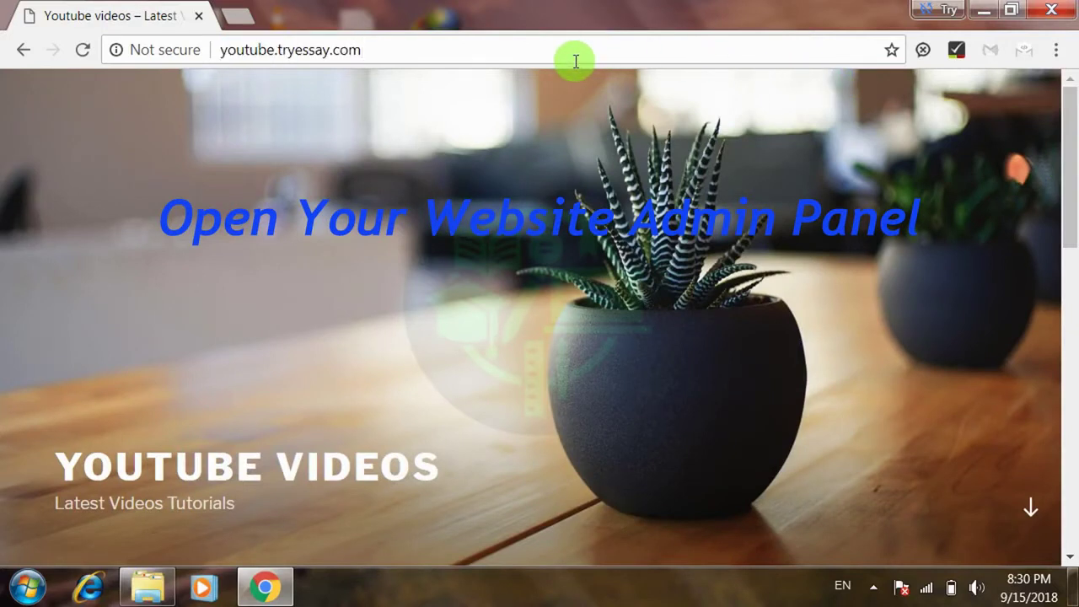
- Load youtube.tryessay.com/admin to bring up the WordPress login page
text(/)
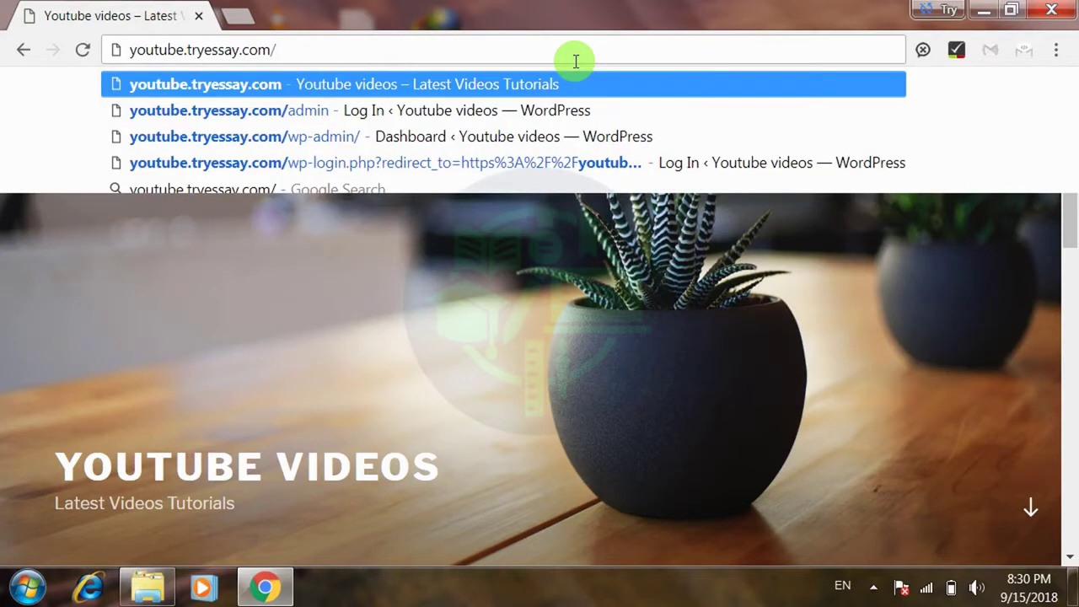
text(admin)
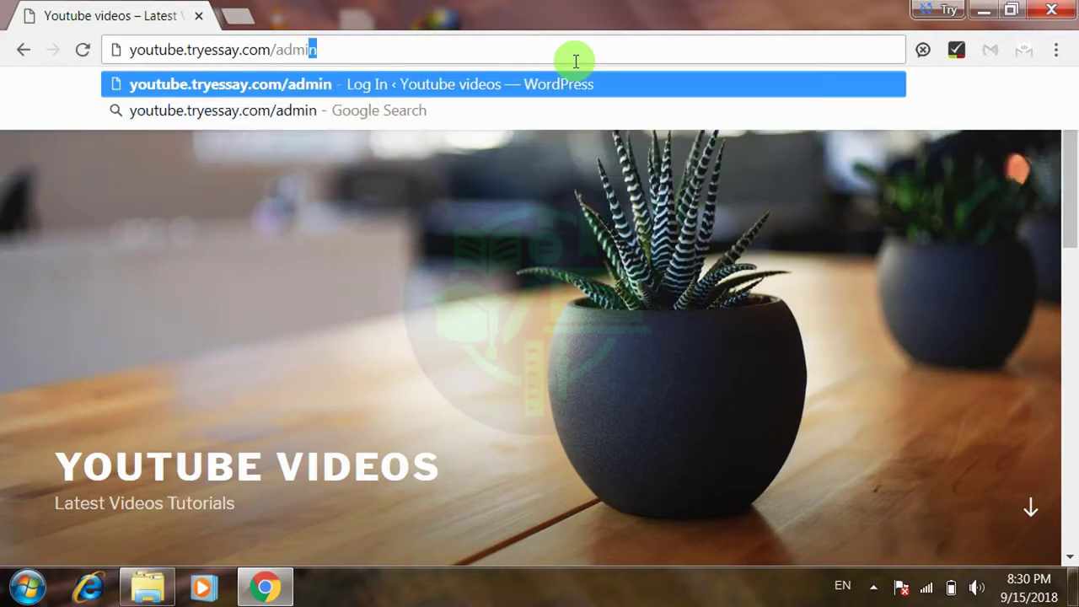
key(Return)
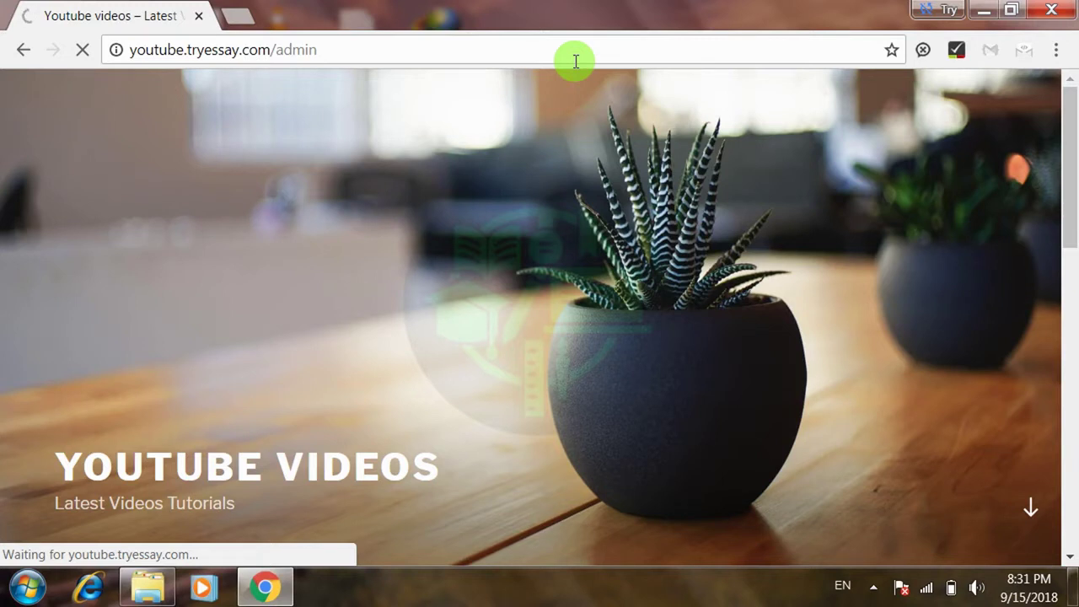
click(471, 53)
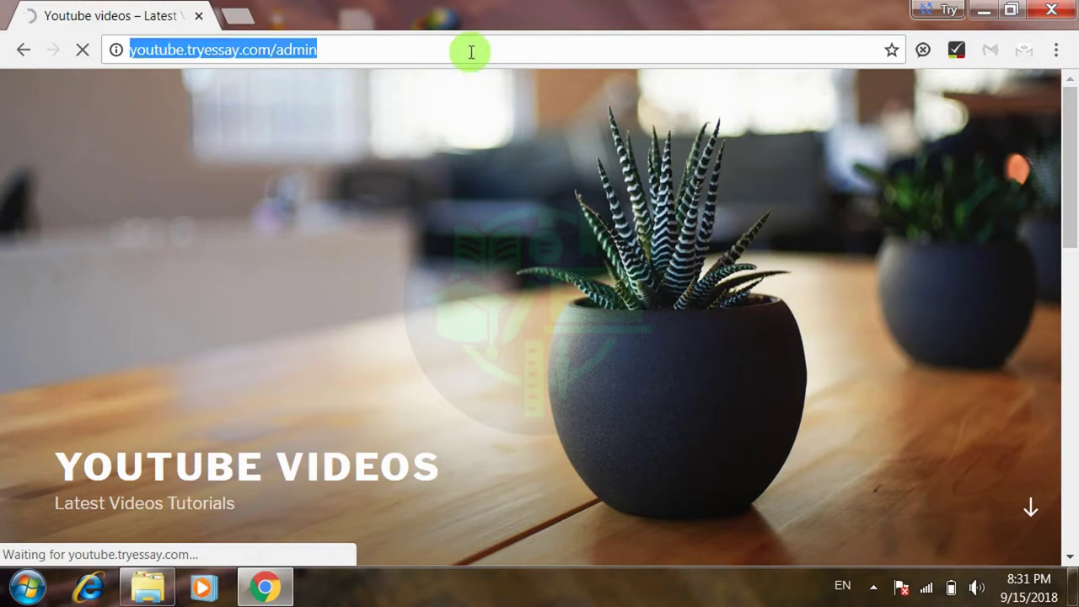
click(471, 53)
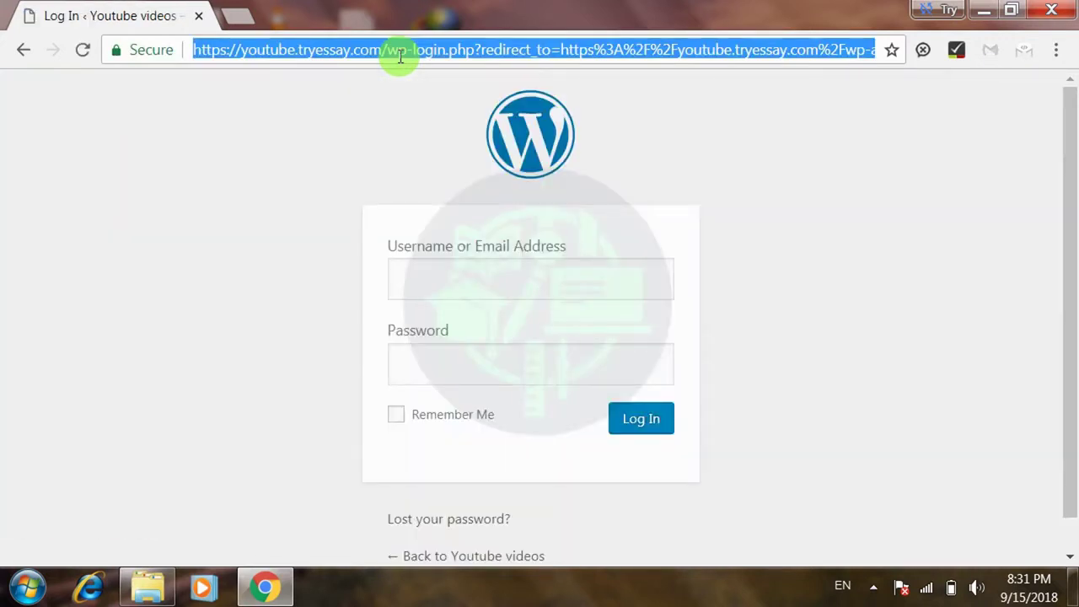
- Submit the login form with the saved administrator username and a retyped account password
click(434, 276)
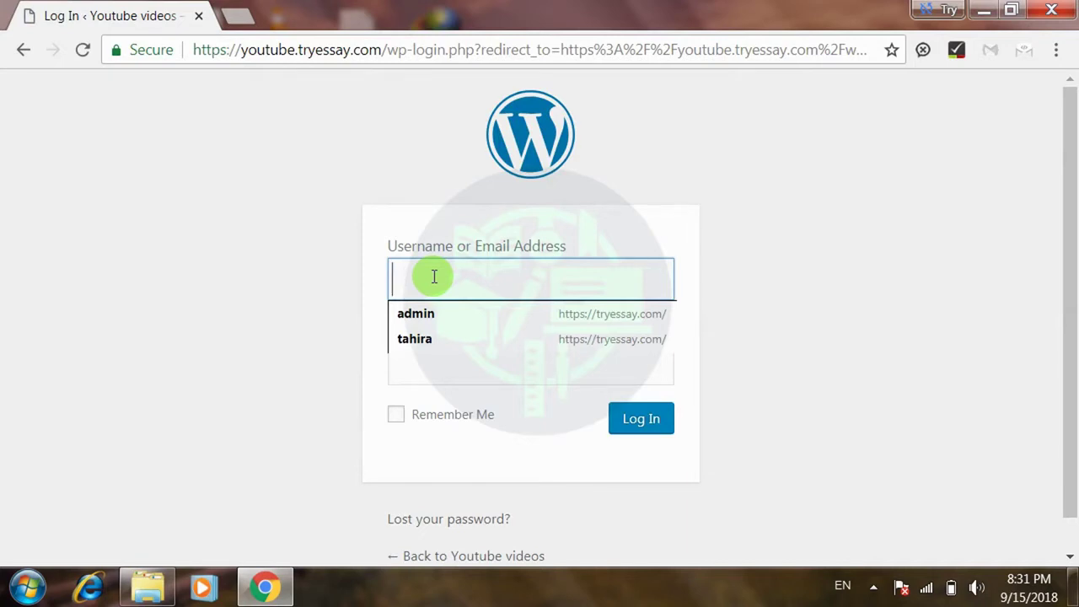
click(430, 311)
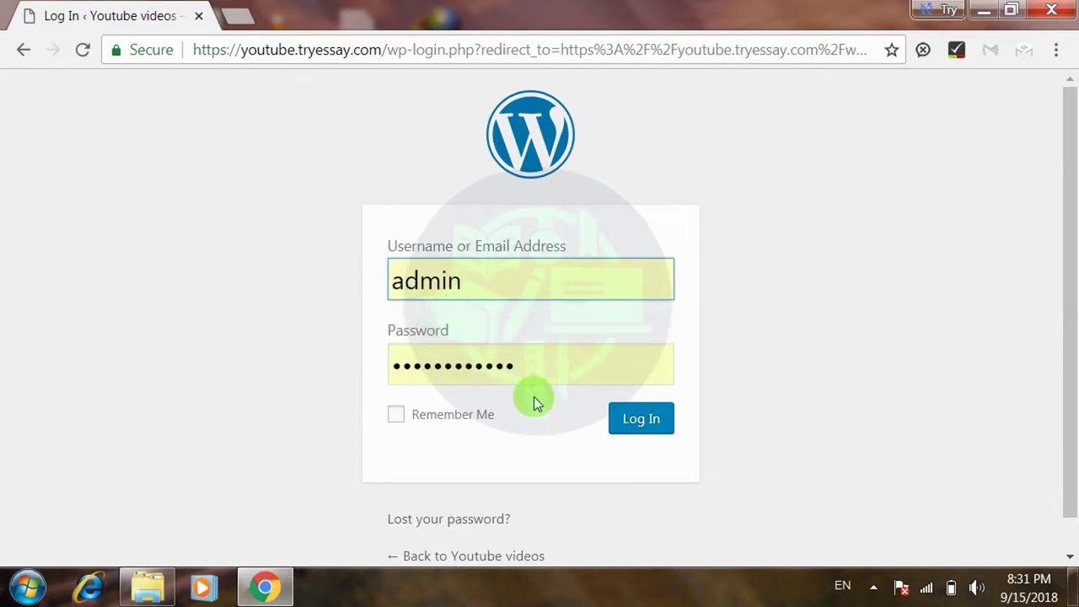
click(559, 373)
key(BackSpace)
key(BackSpace)
key(BackSpace)
key(BackSpace)
key(BackSpace)
key(BackSpace)
key(BackSpace)
key(BackSpace)
key(BackSpace)
key(BackSpace)
key(BackSpace)
key(BackSpace)
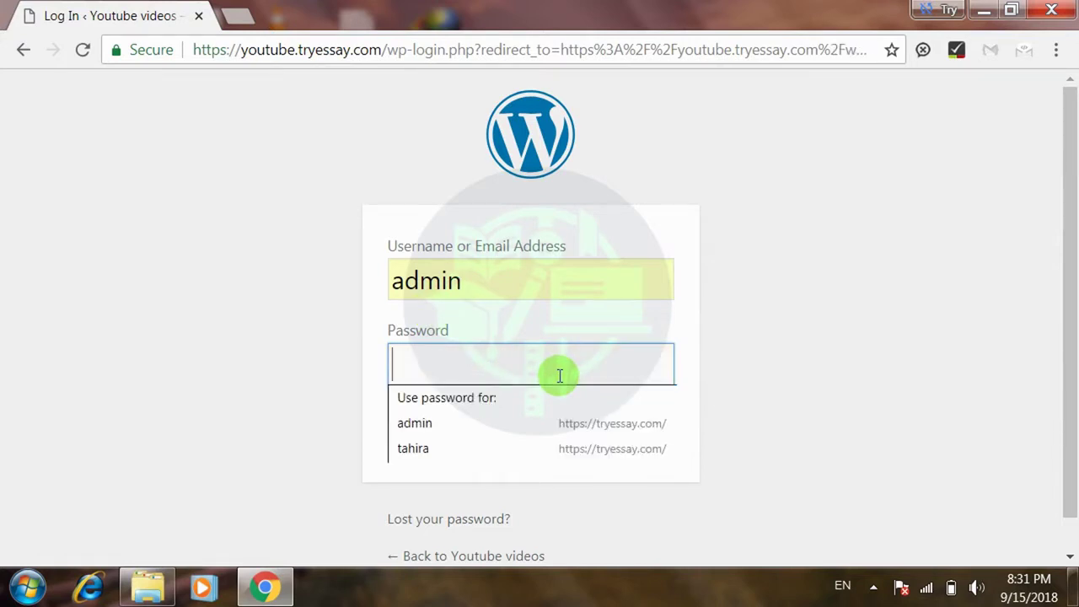
text(admin)
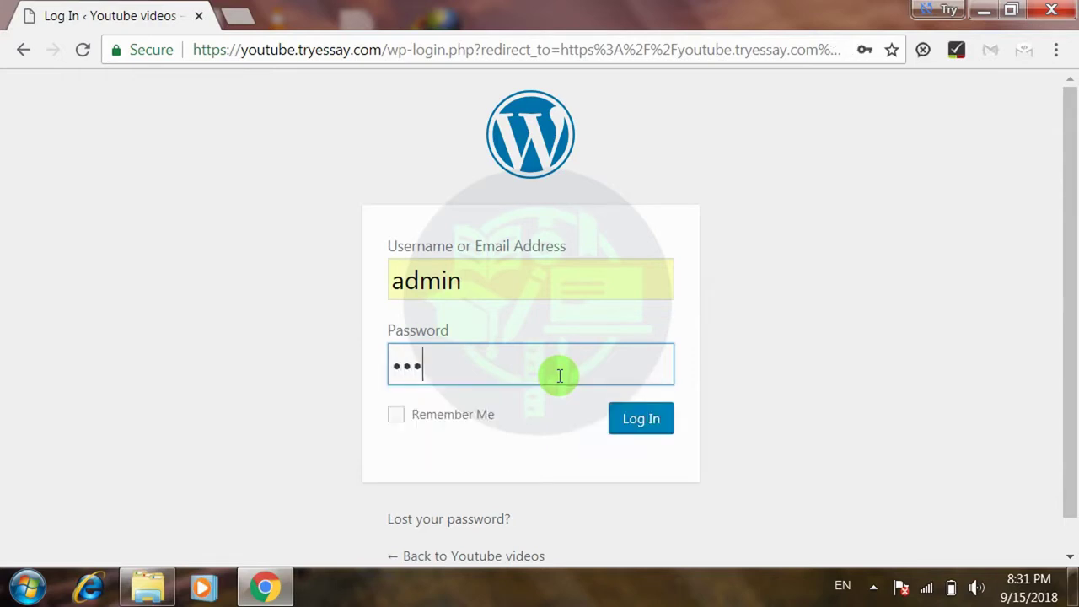
text(1234)
key(Return)
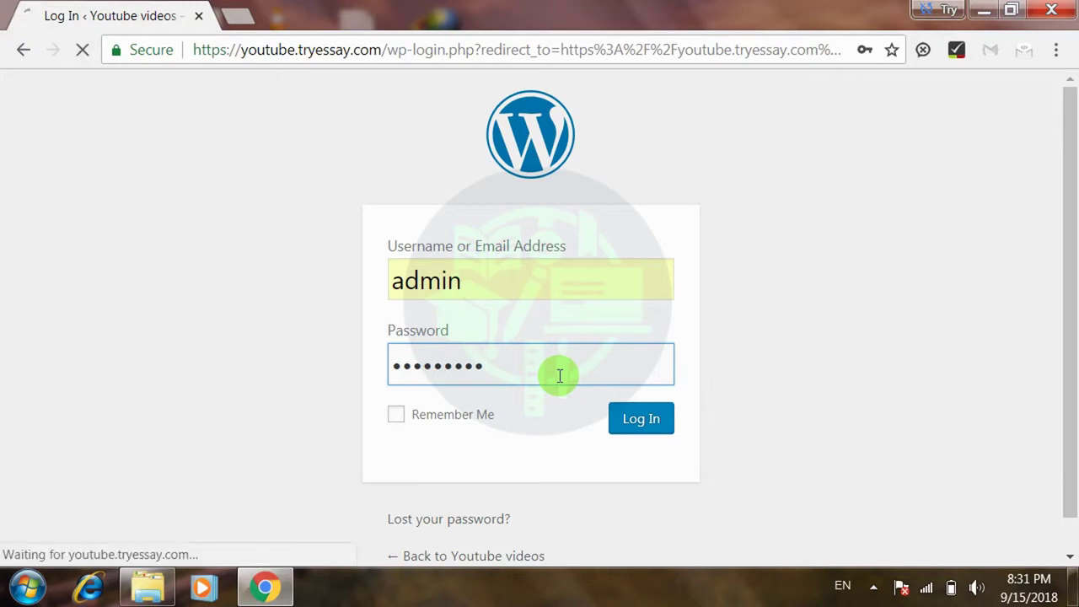
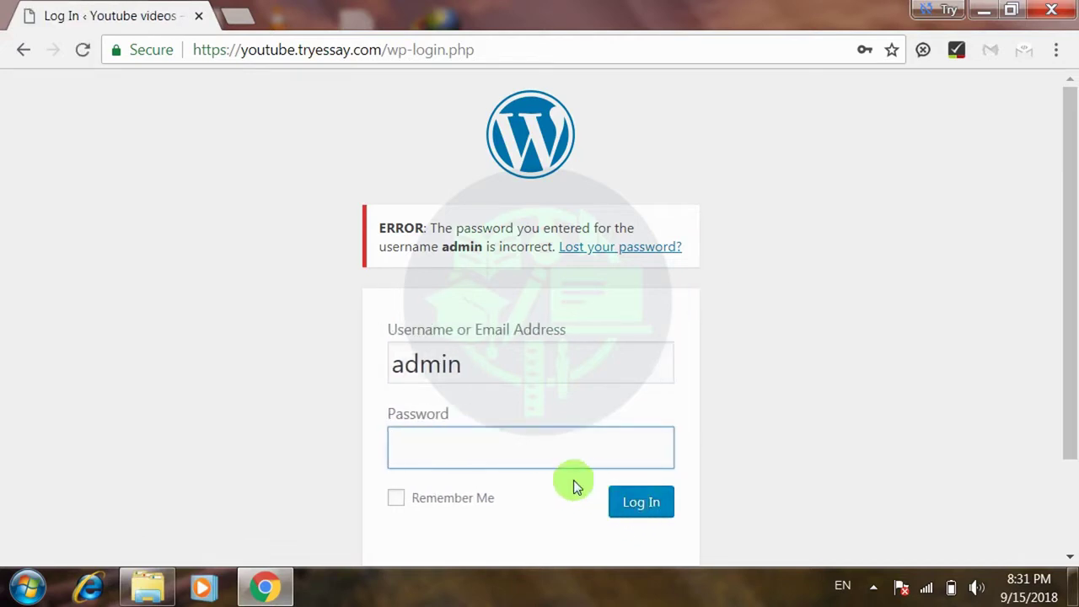
- Re-enter the admin account's password in the login form after the incorrect-password error
click(511, 456)
text(******)
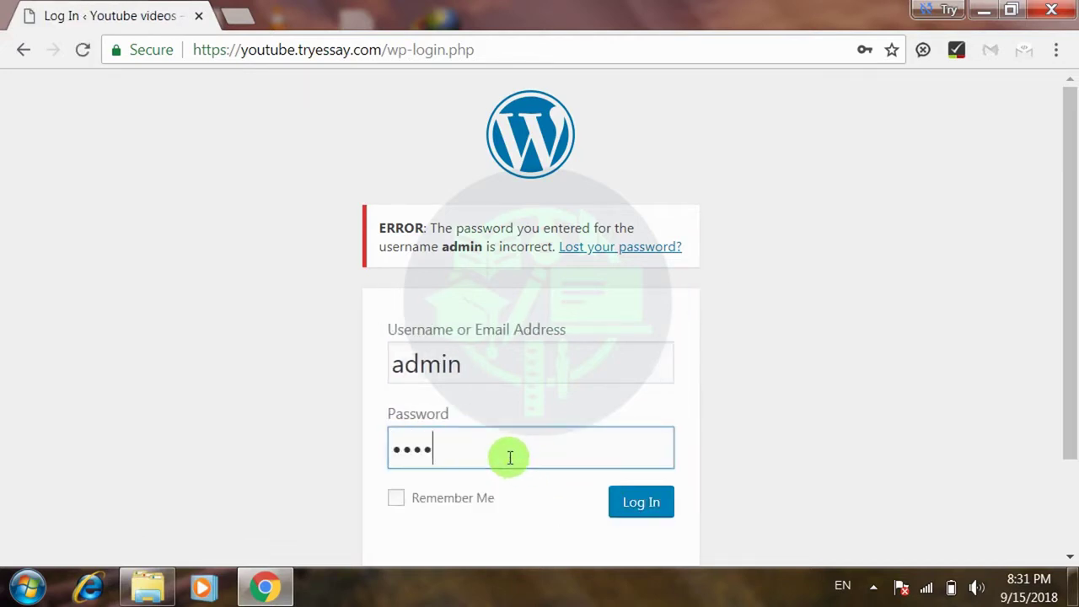
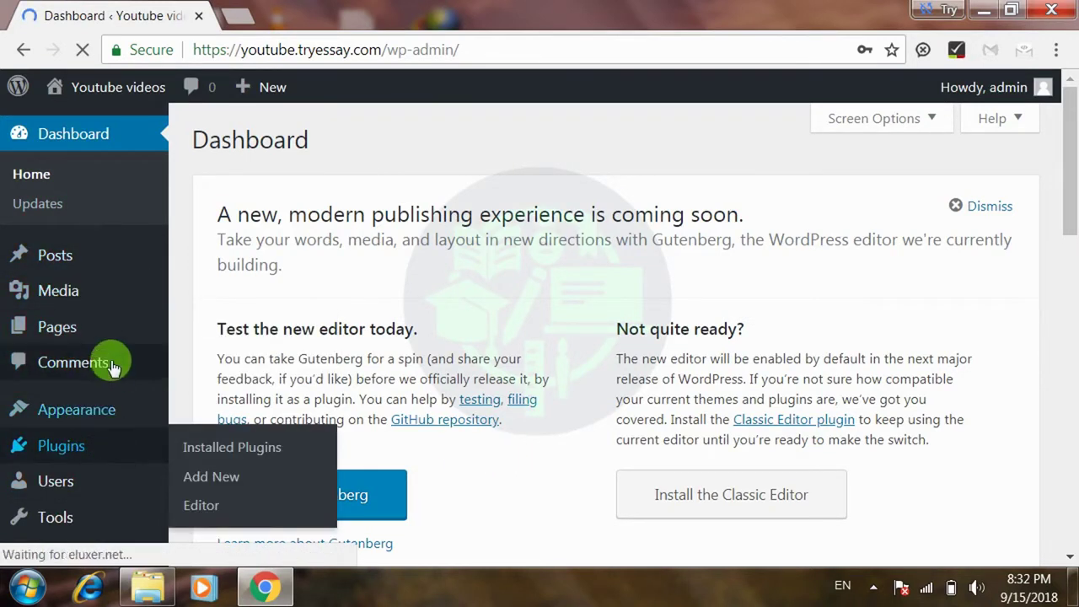
- Decline Smart Lock's offer to save the admin password and view the Posts list with 'Hello world!'
mouse_move(114, 250)
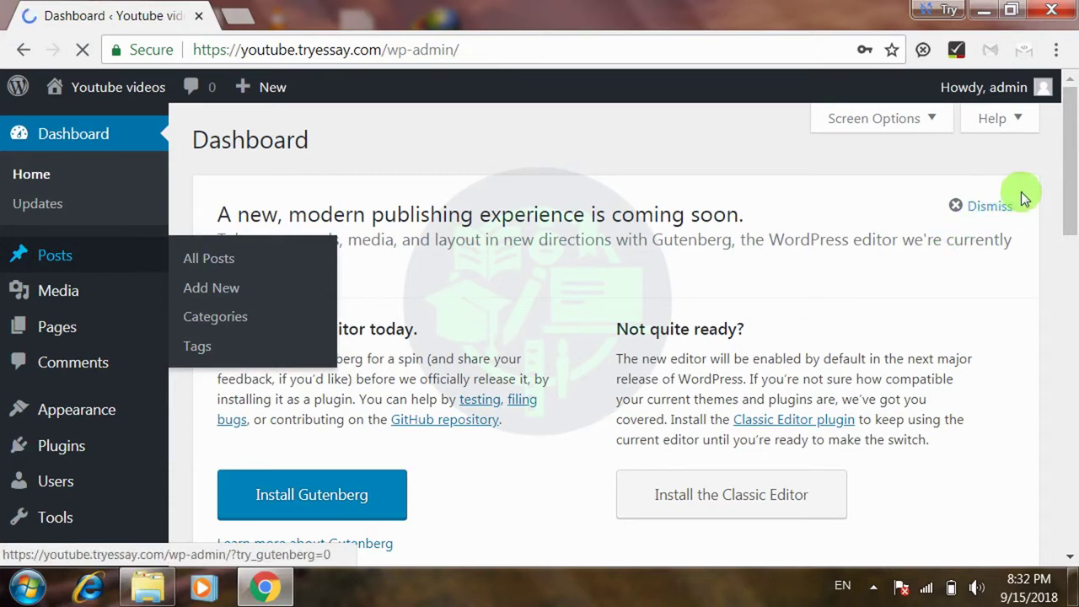
drag(1069, 135, 1074, 198)
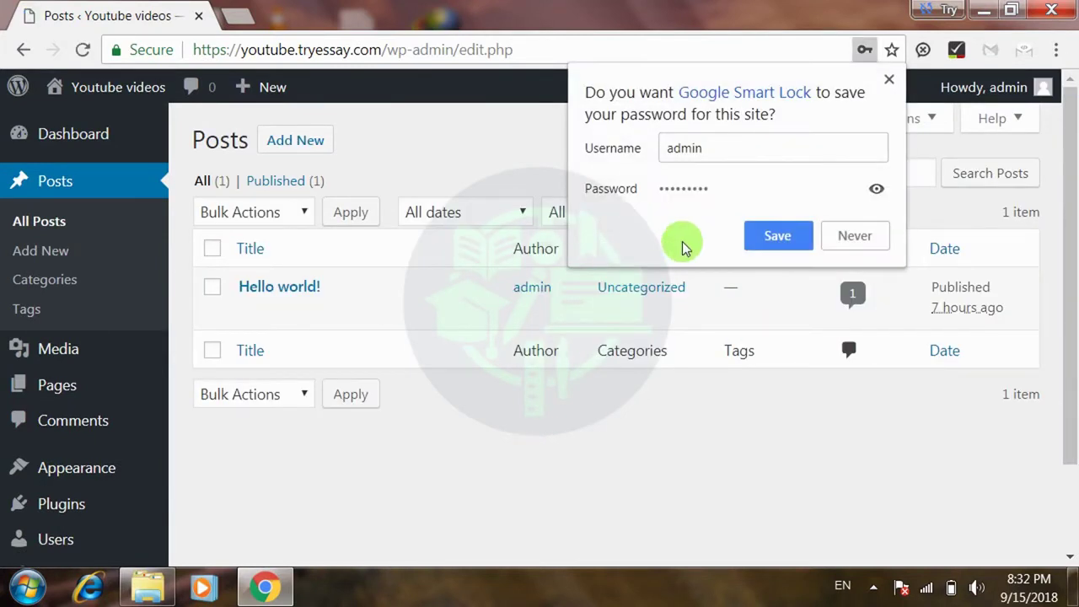
click(858, 234)
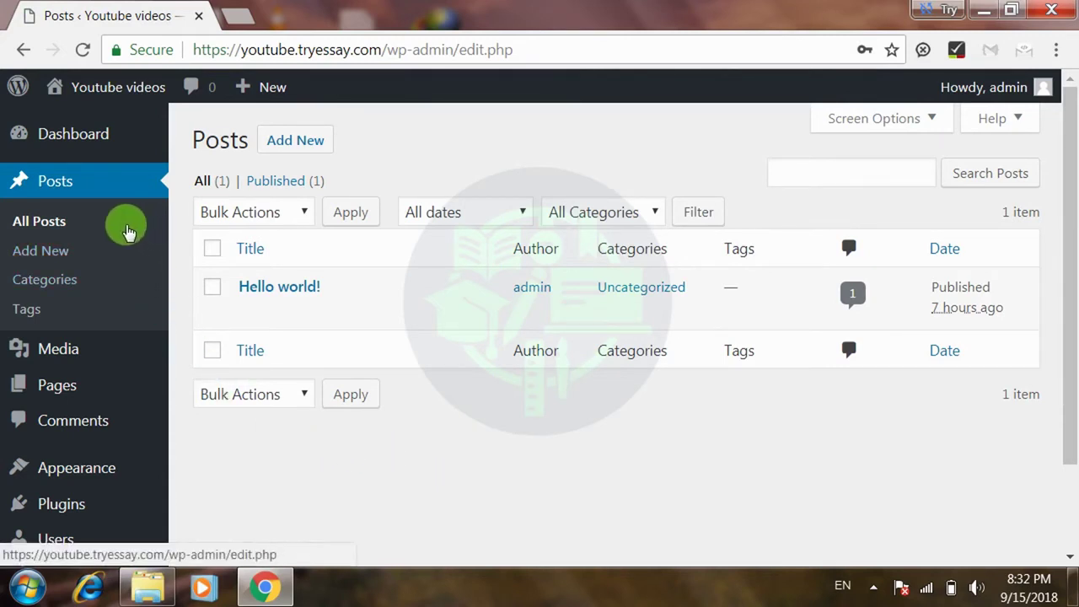
mouse_move(337, 284)
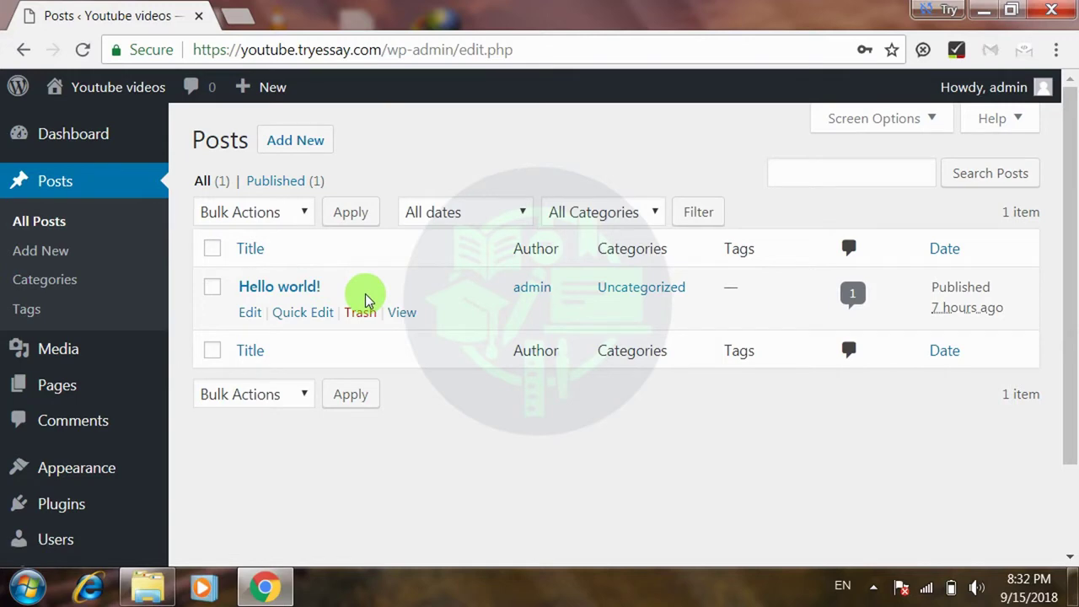
mouse_move(131, 468)
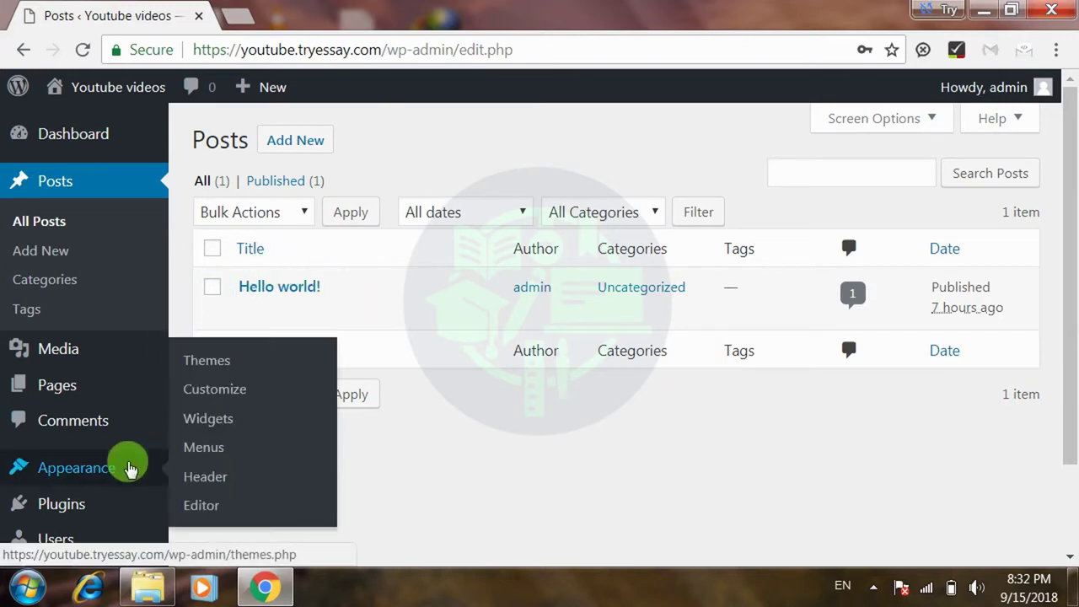
mouse_move(79, 499)
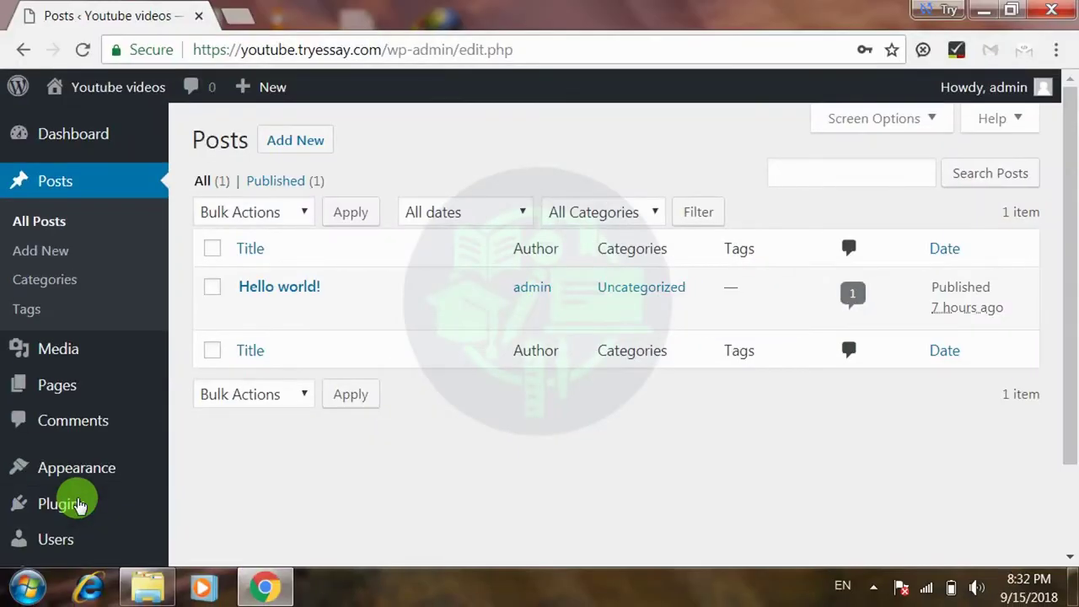
- Go from the installed Plugins list to the Add New plugins page
click(79, 504)
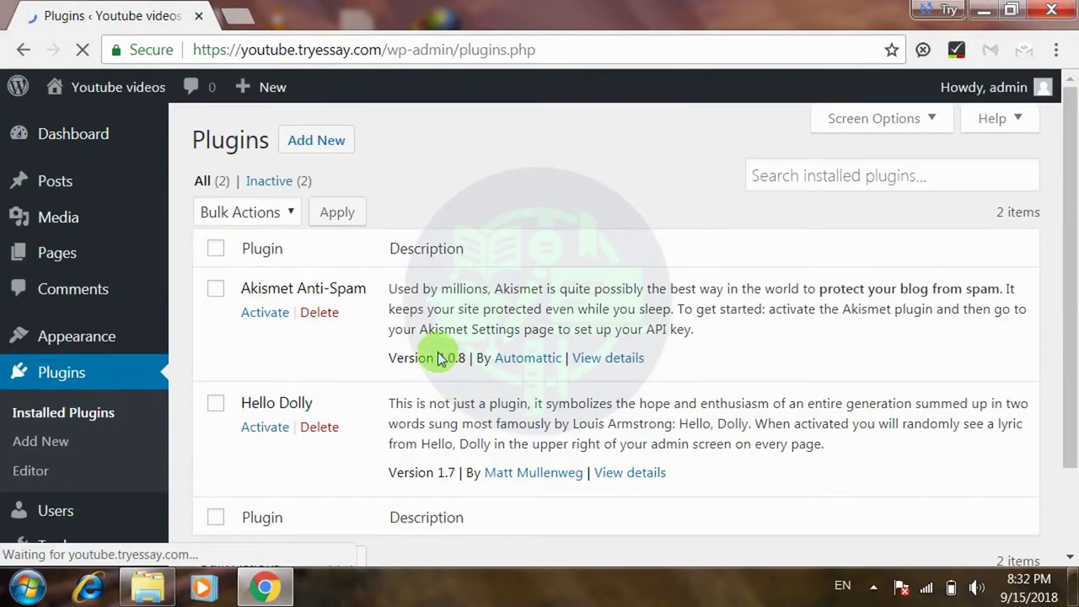
drag(1076, 201, 1076, 118)
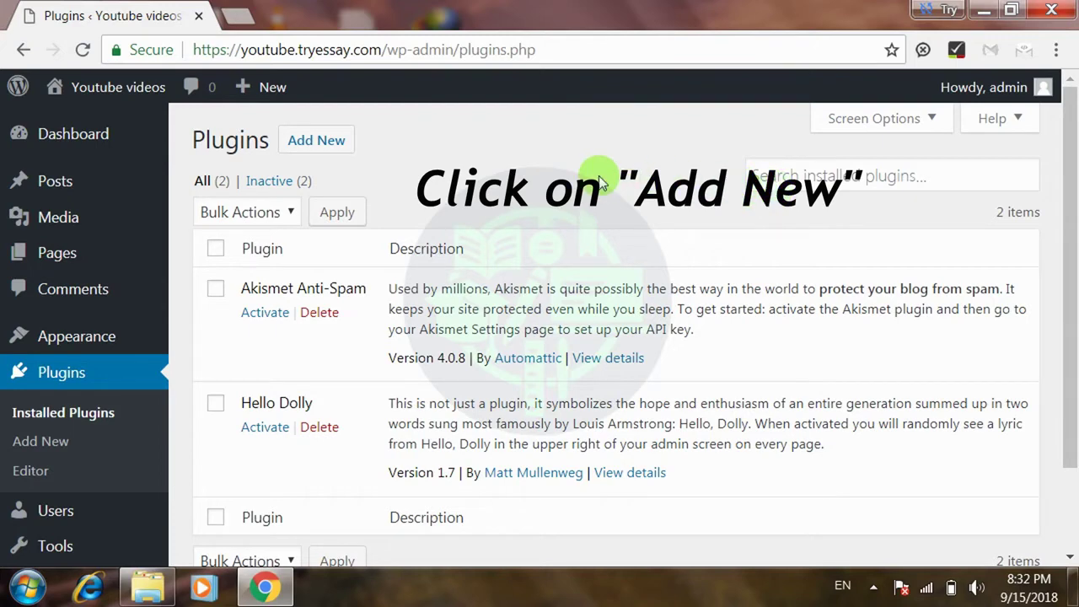
click(305, 143)
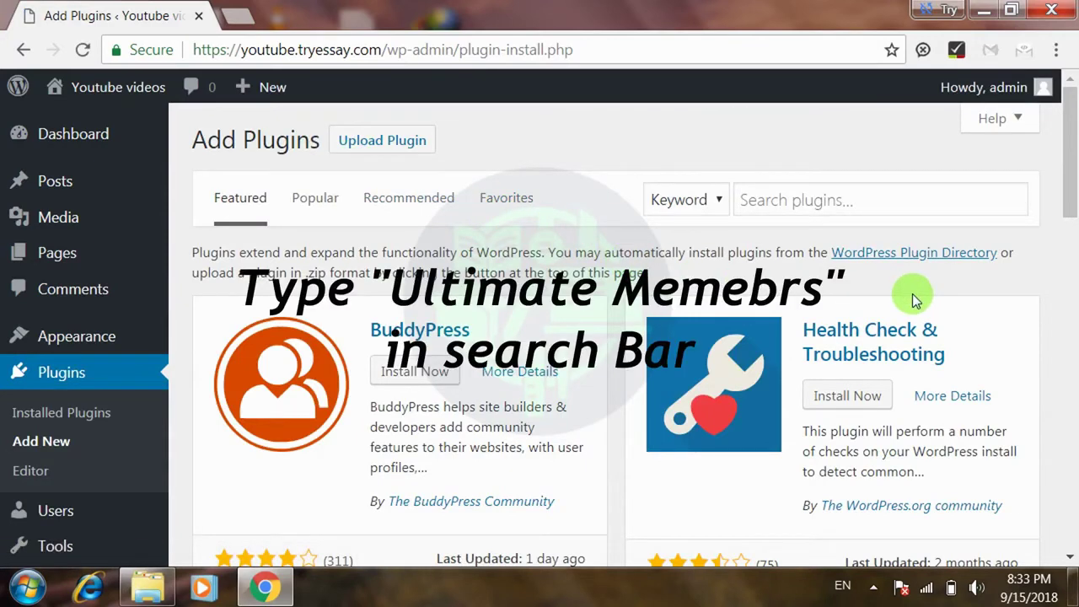
- Search plugins for 'ultimate member' and install Ultimate Member – User Profile & Membership Plugin
click(829, 206)
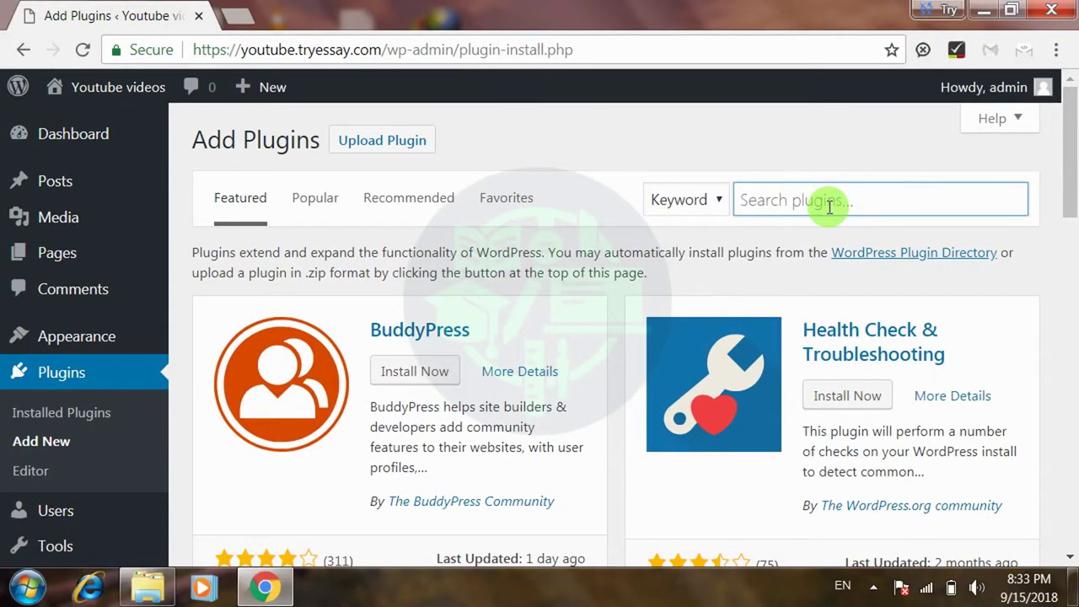
text(ultimate member)
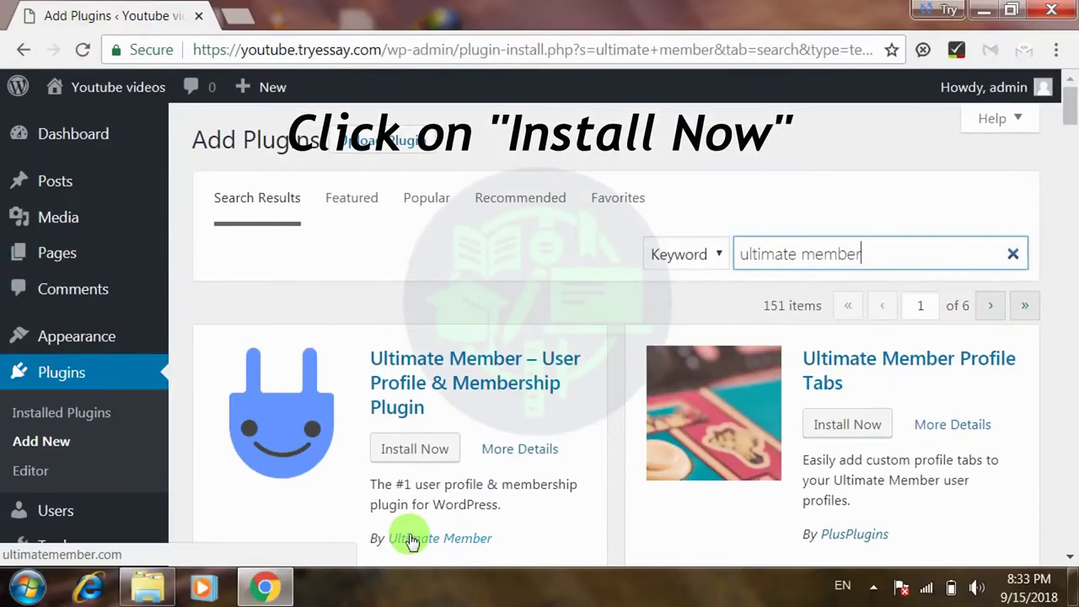
click(424, 451)
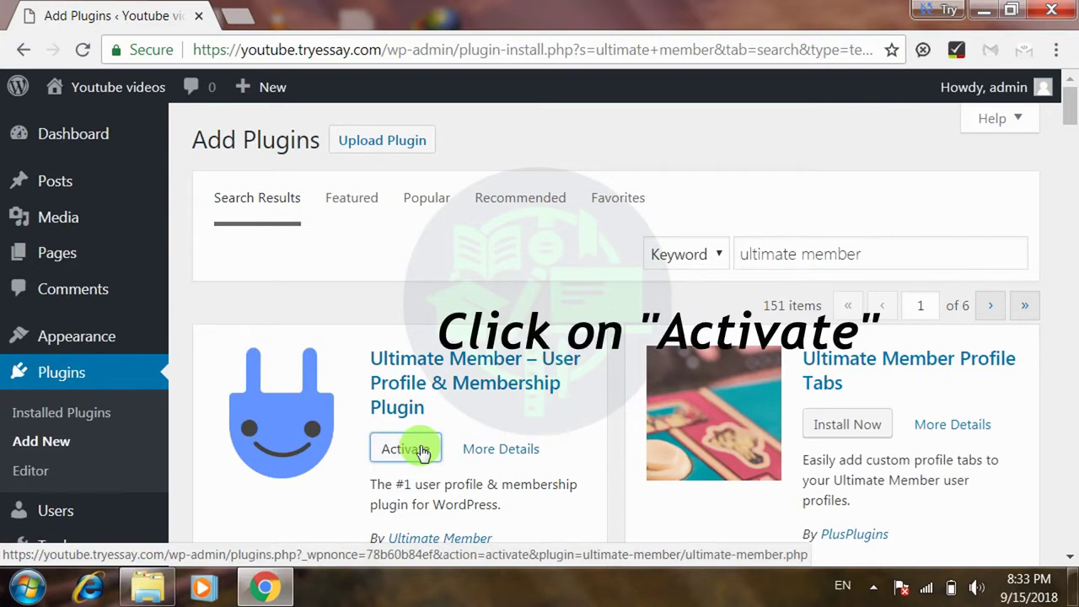
- Activate the installed Ultimate Member plugin and close its thank-you notice
click(422, 451)
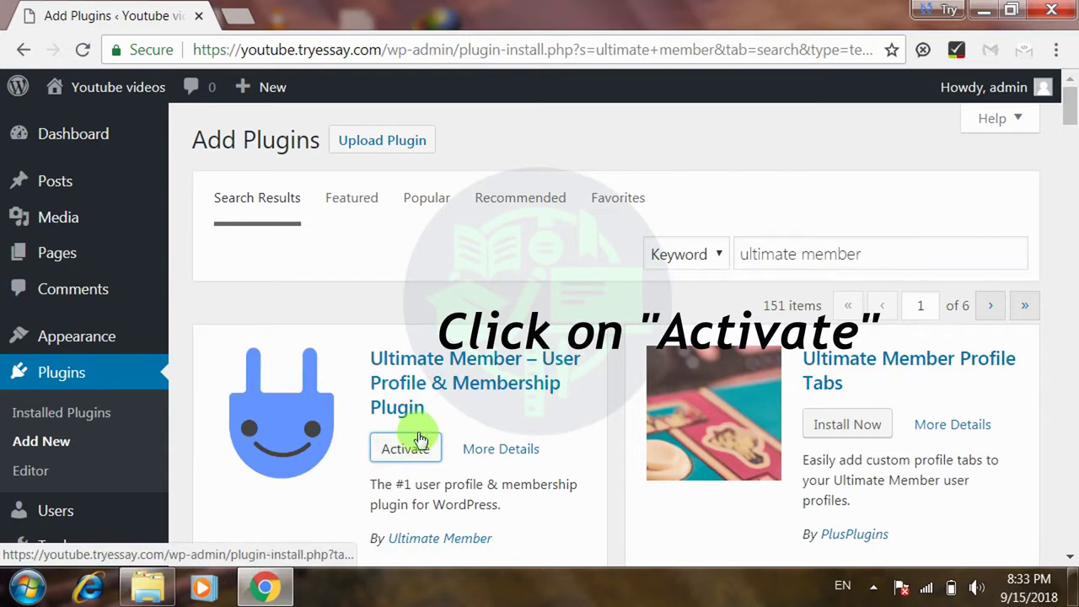
click(405, 453)
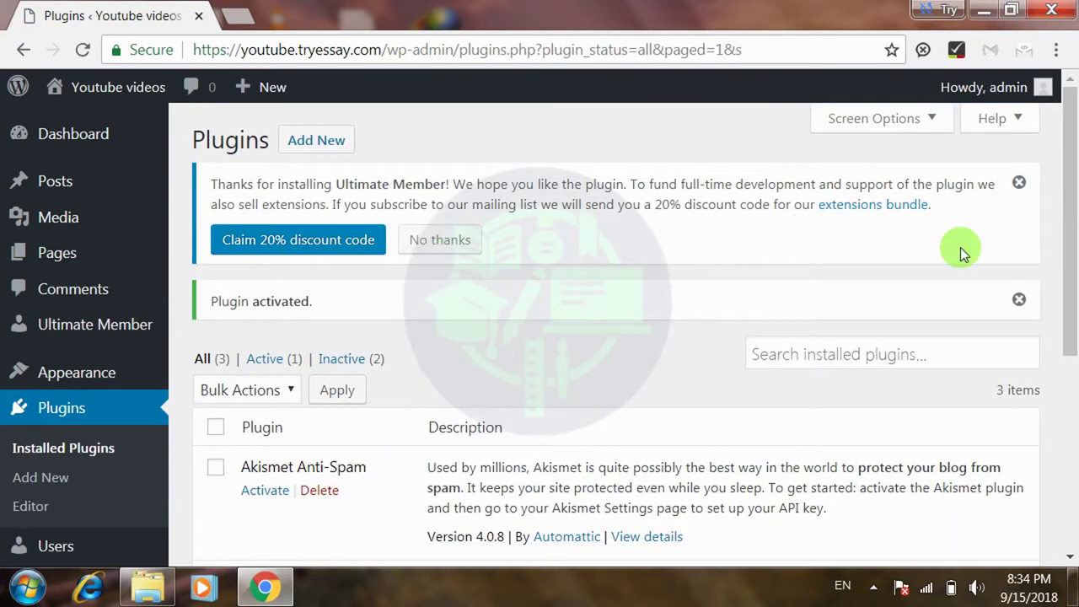
click(1019, 182)
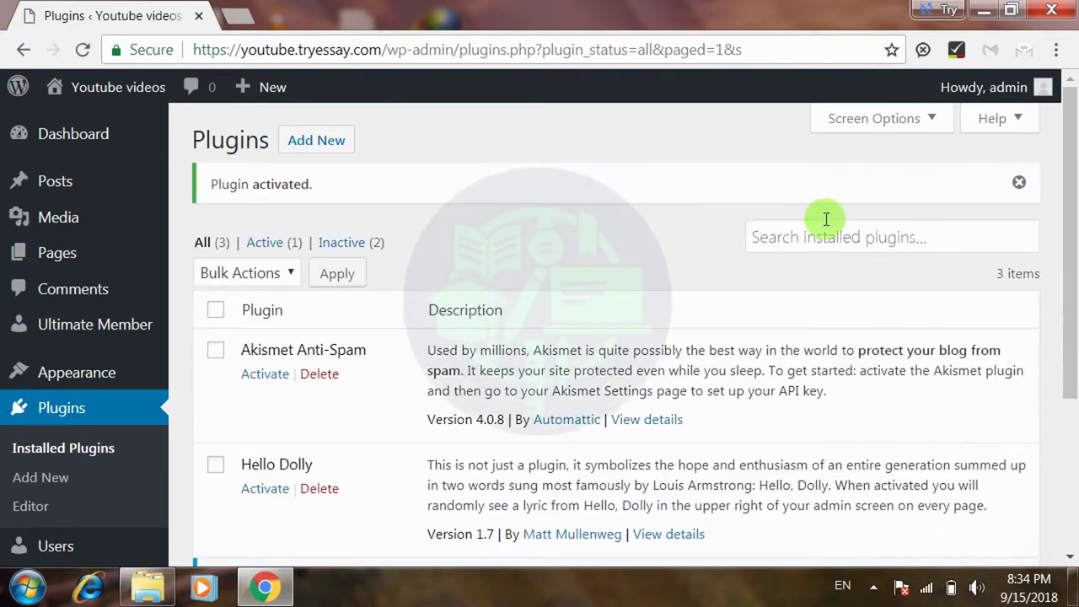
mouse_move(113, 337)
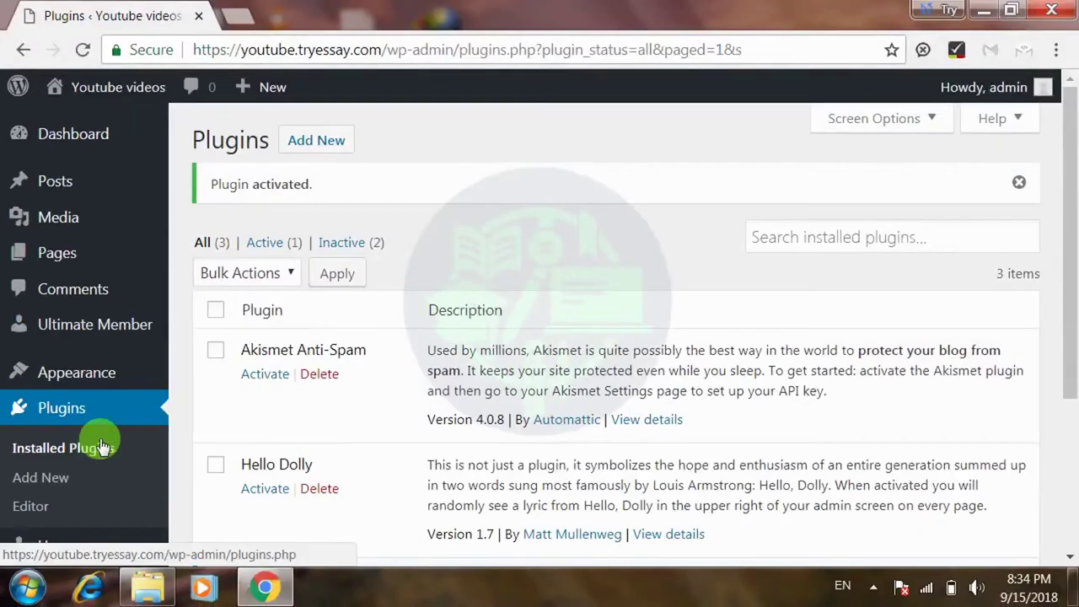
- Go through Ultimate Member's Forms list to the Default Registration form's edit screen
click(96, 324)
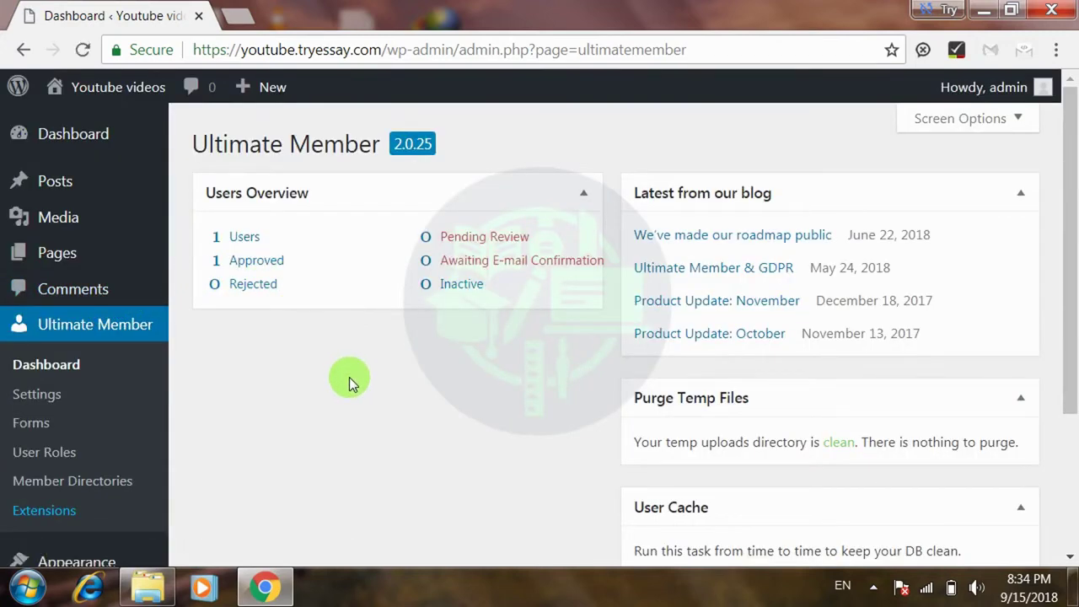
drag(1069, 169, 1071, 212)
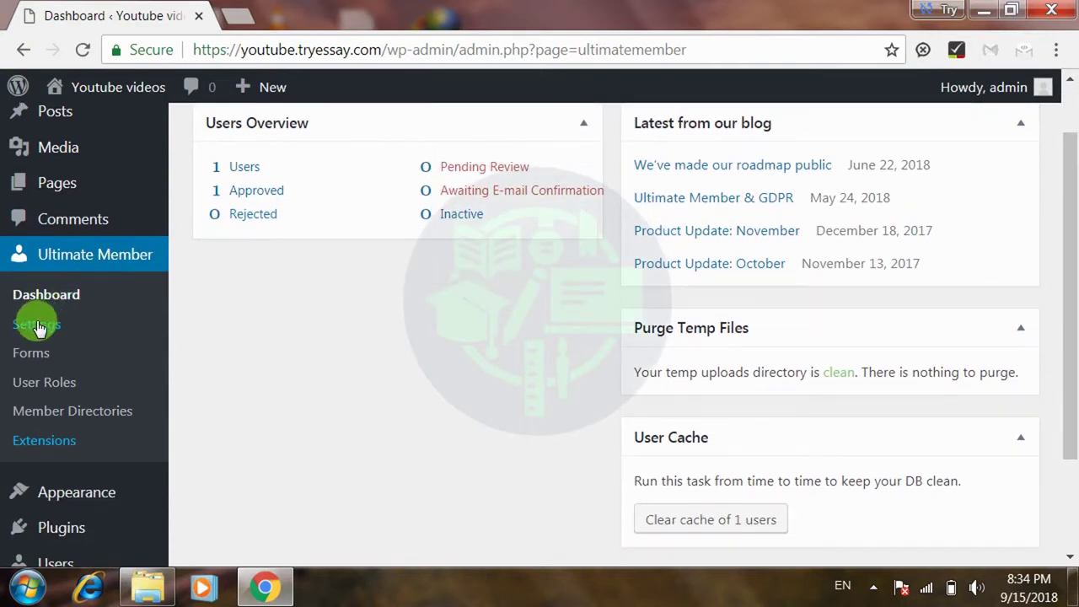
click(34, 354)
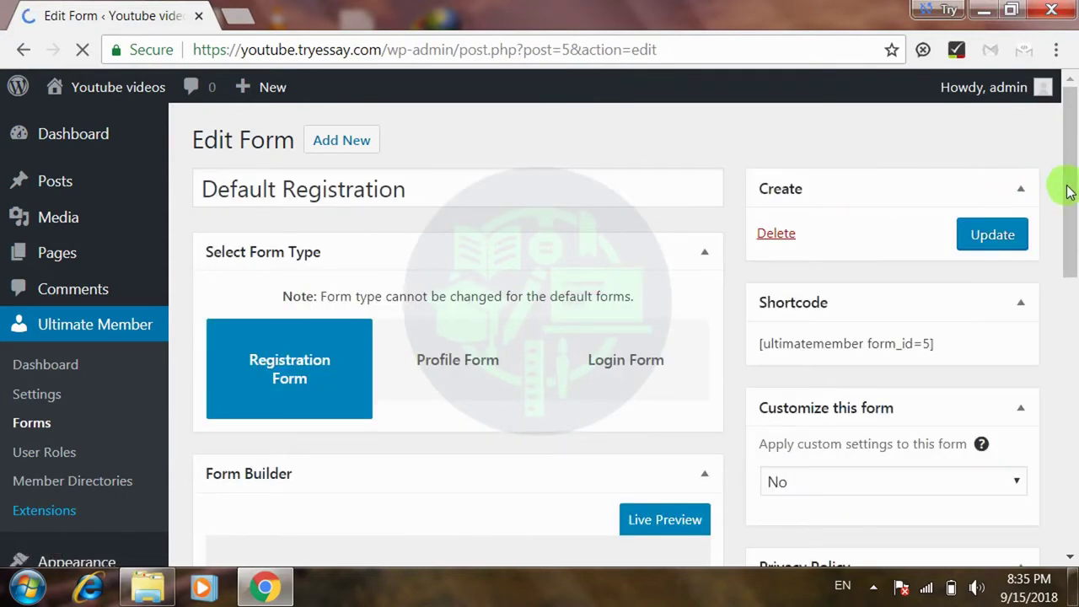
- Insert the predefined Phone Number field directly below Password in the Form Builder
drag(1075, 190, 1065, 378)
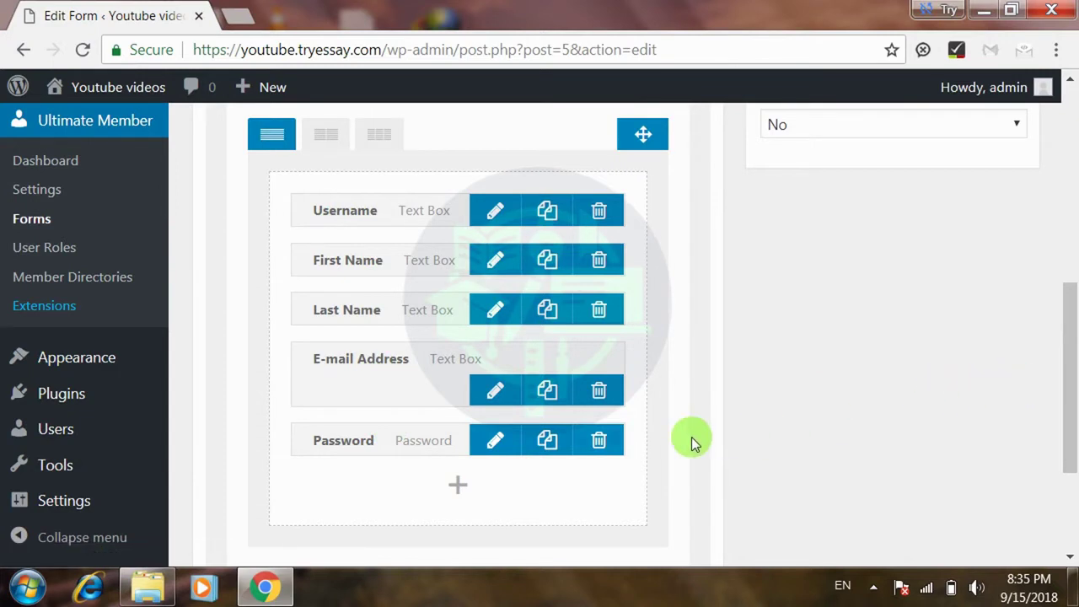
click(458, 485)
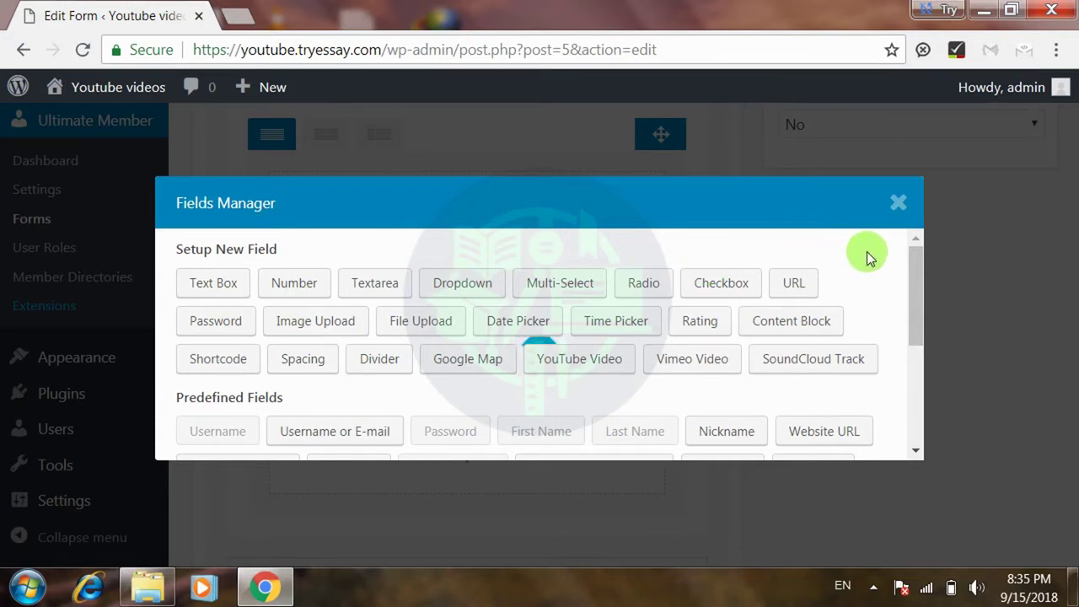
drag(909, 292, 915, 348)
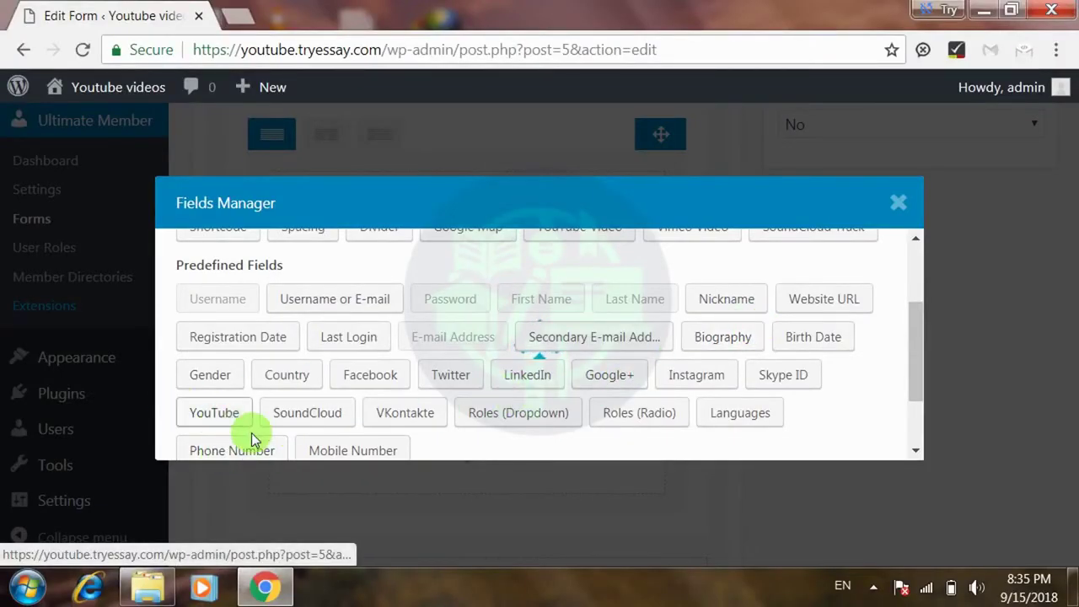
click(249, 444)
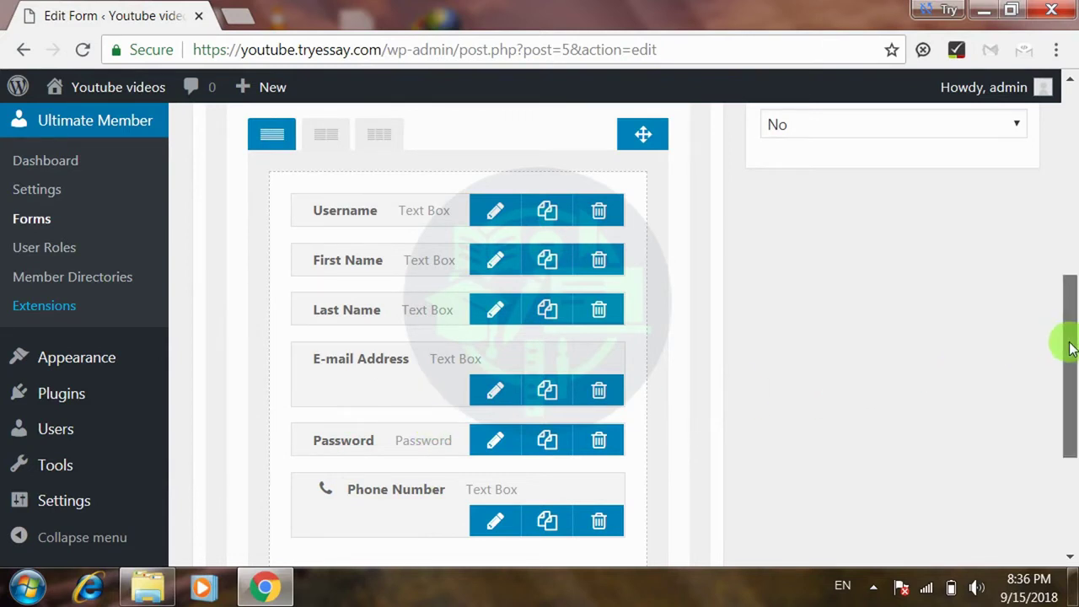
drag(1067, 344, 1074, 386)
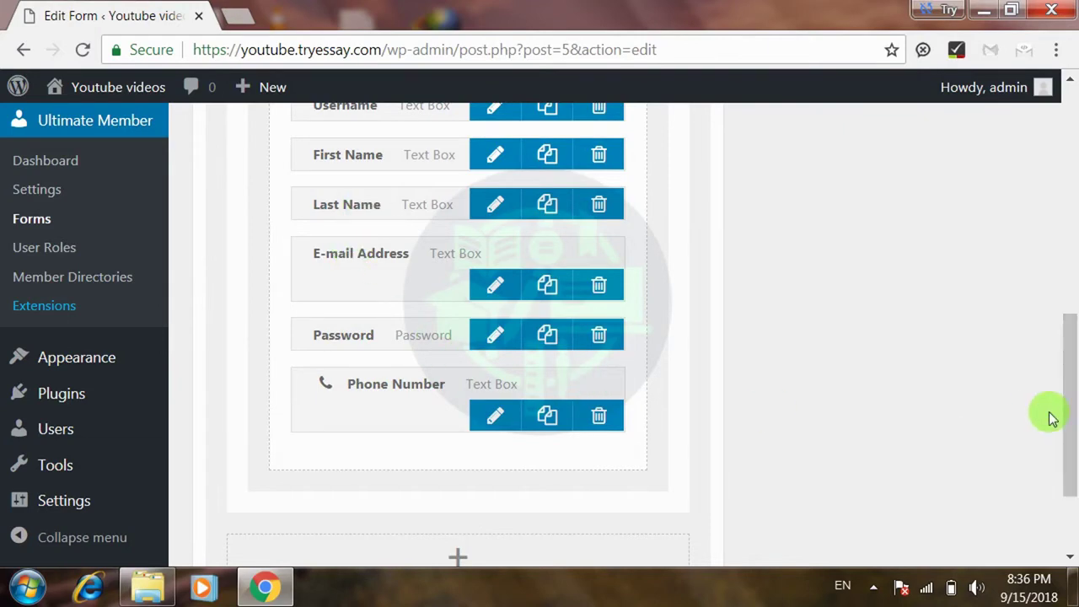
drag(1072, 303, 1045, 215)
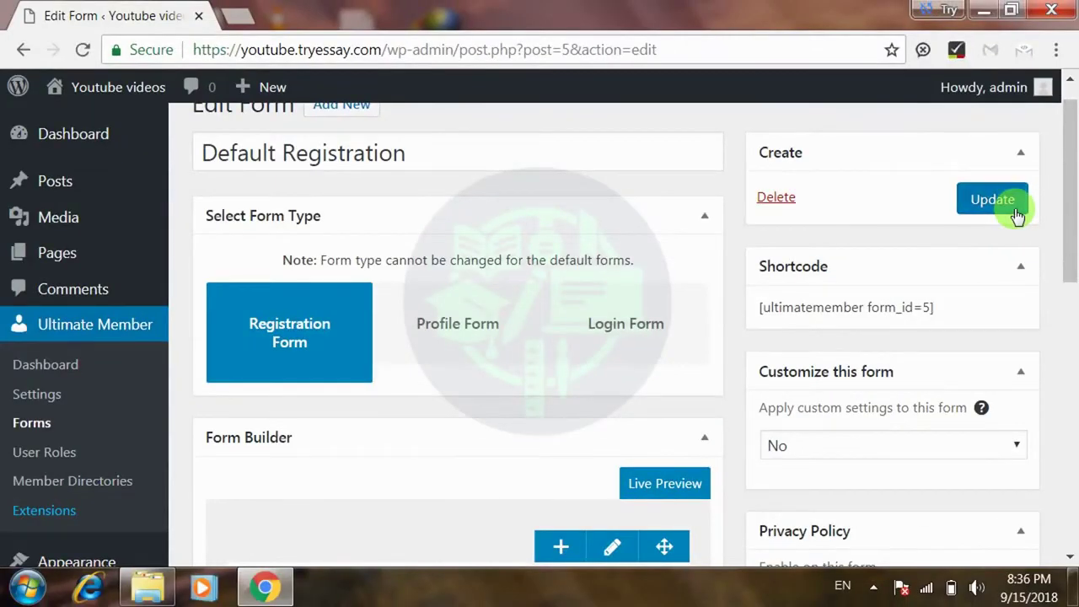
- Update the Default Registration form and confirm Phone Number remains below Password
click(1011, 203)
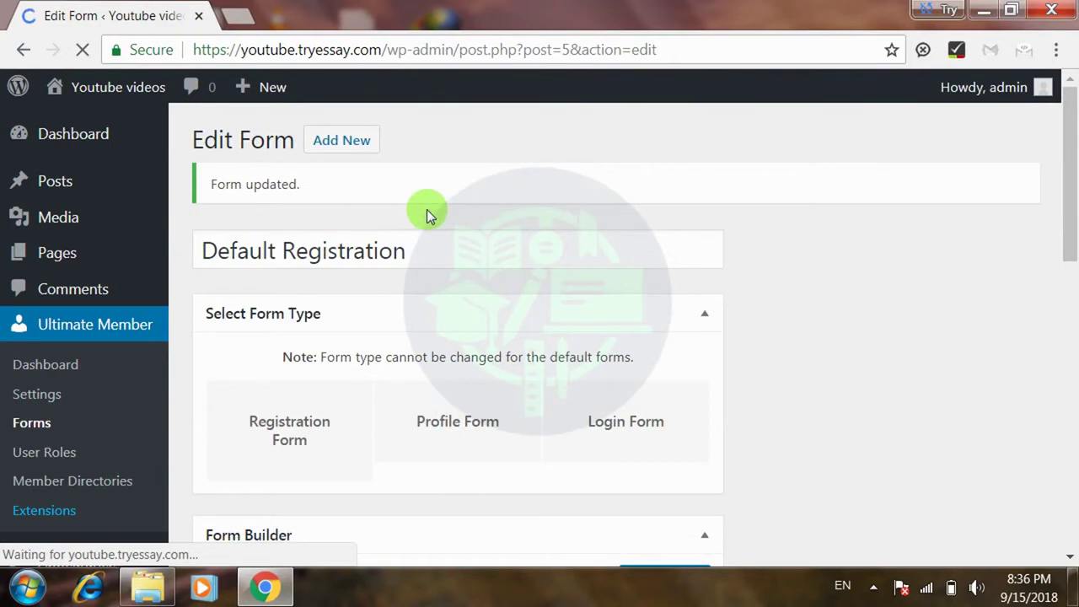
drag(1068, 181, 1060, 381)
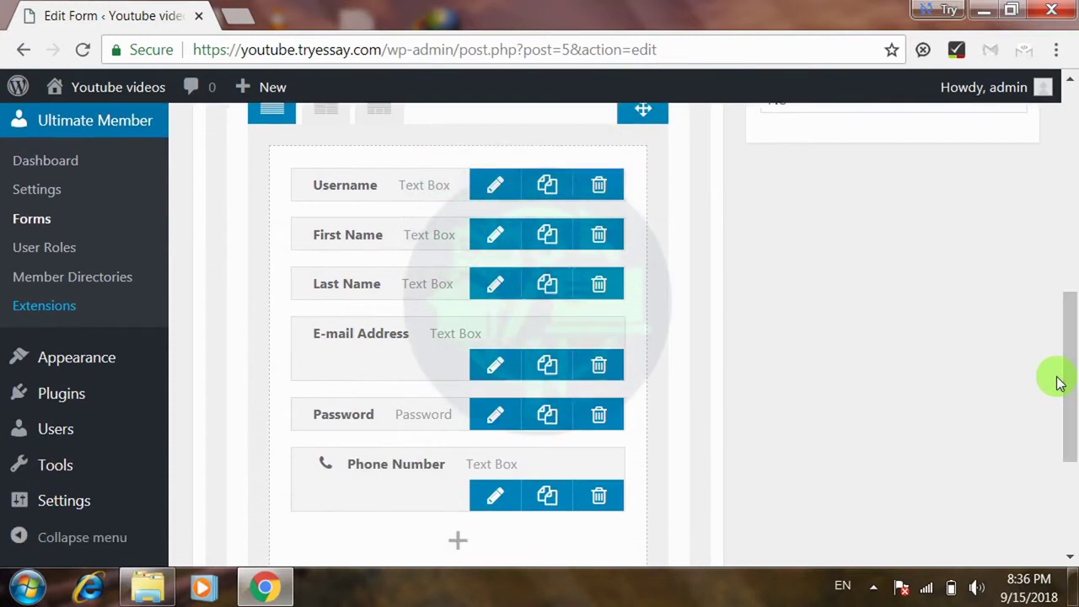
- Glance at the Default Login form, then open the Default Profile form (form_id=7) for editing
click(50, 221)
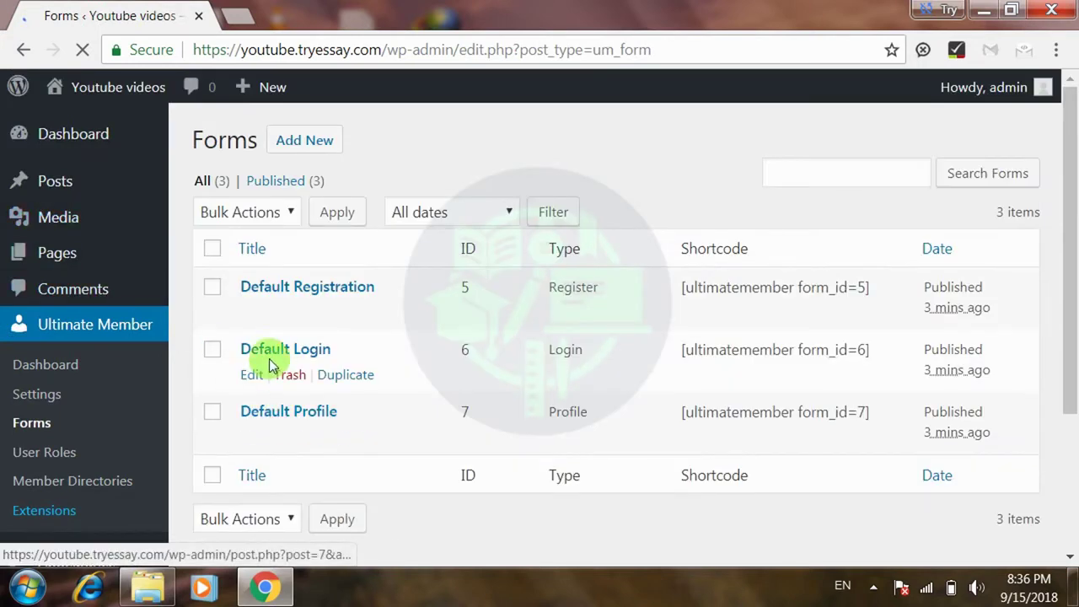
click(246, 379)
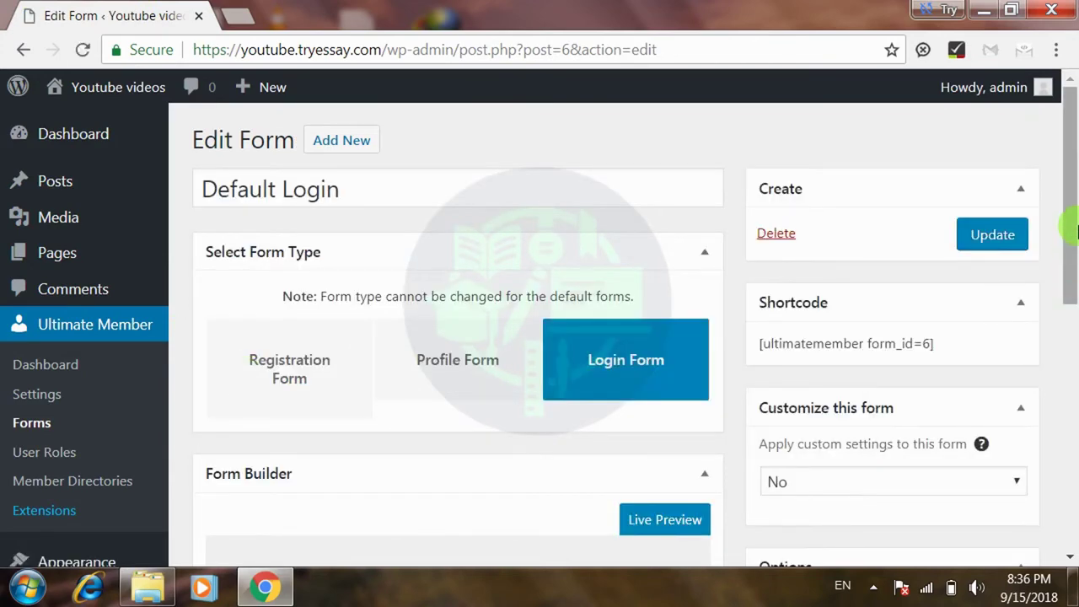
drag(1072, 212, 1069, 265)
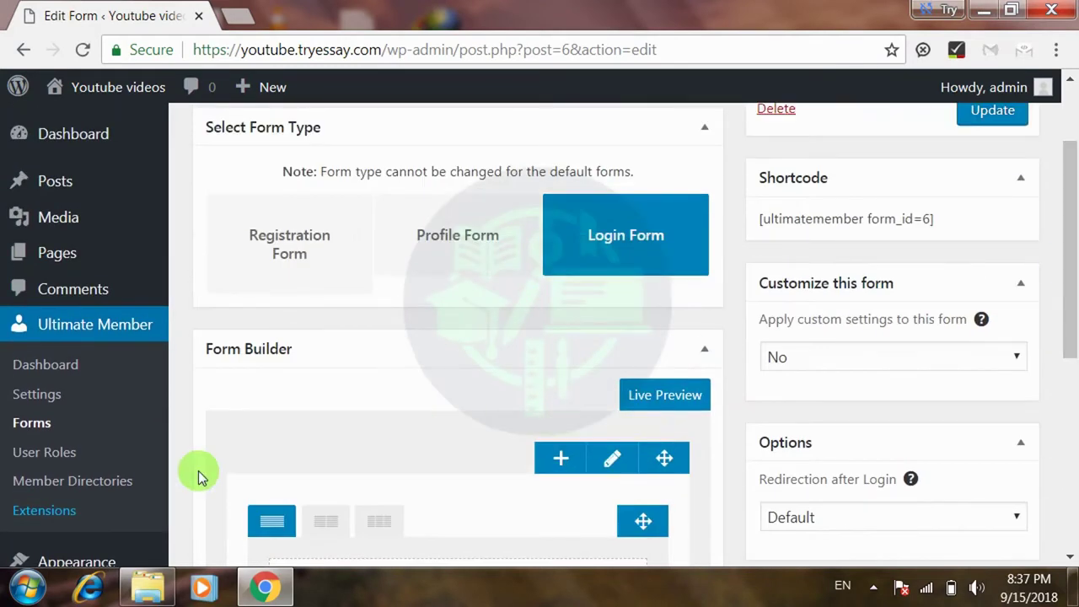
click(48, 423)
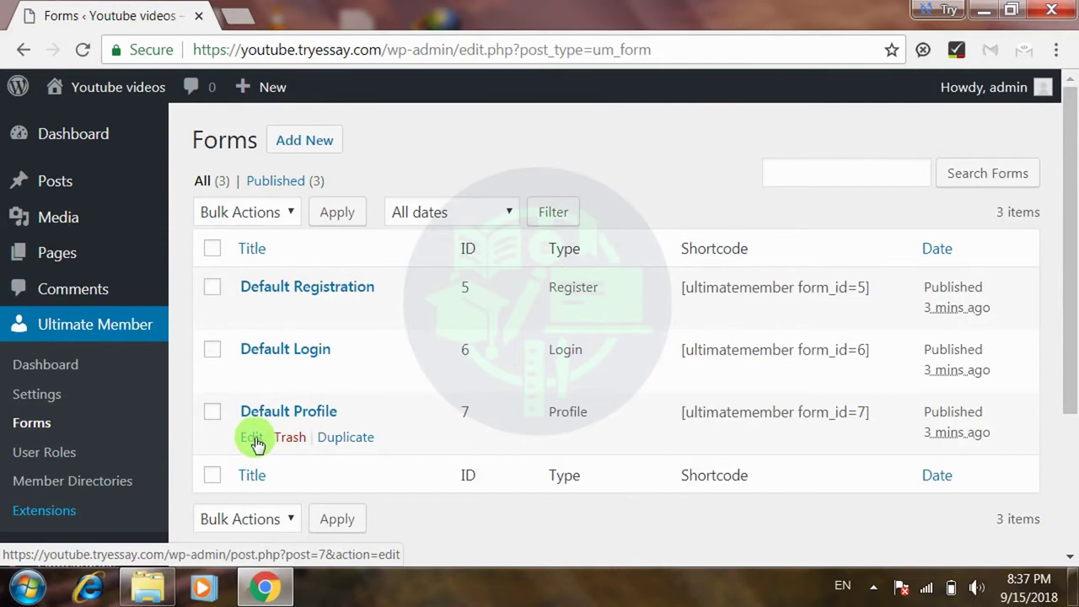
click(253, 438)
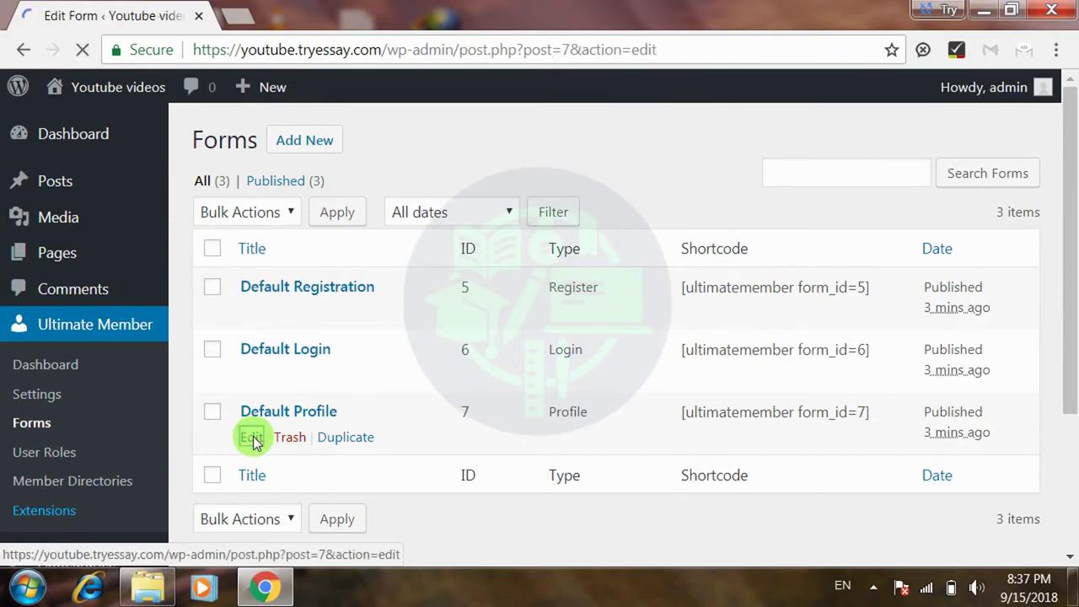
mouse_move(1067, 185)
mouse_down()
mouse_move(1069, 422)
mouse_move(1064, 169)
mouse_up()
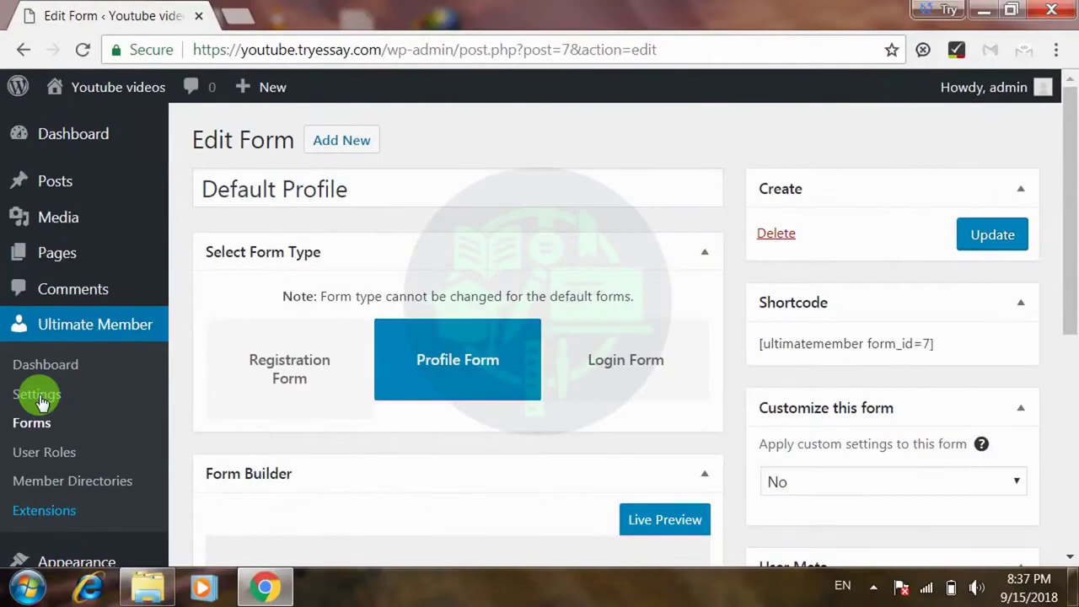
- Open Ultimate Member Settings and review the General tab's Users and Account sections
click(38, 395)
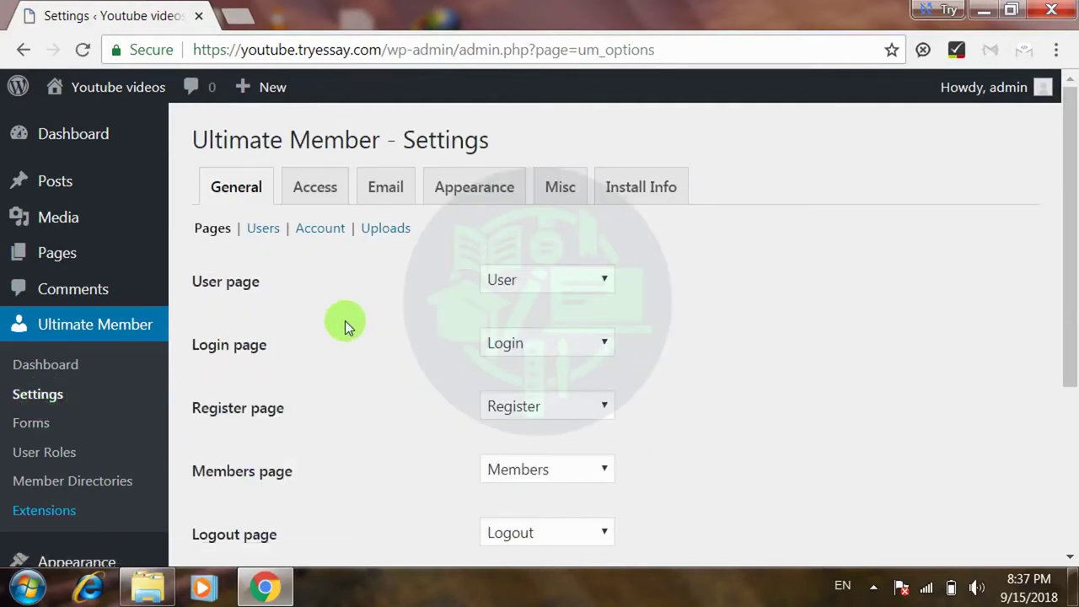
mouse_move(1075, 141)
mouse_down()
mouse_move(1064, 304)
mouse_move(1059, 132)
mouse_up()
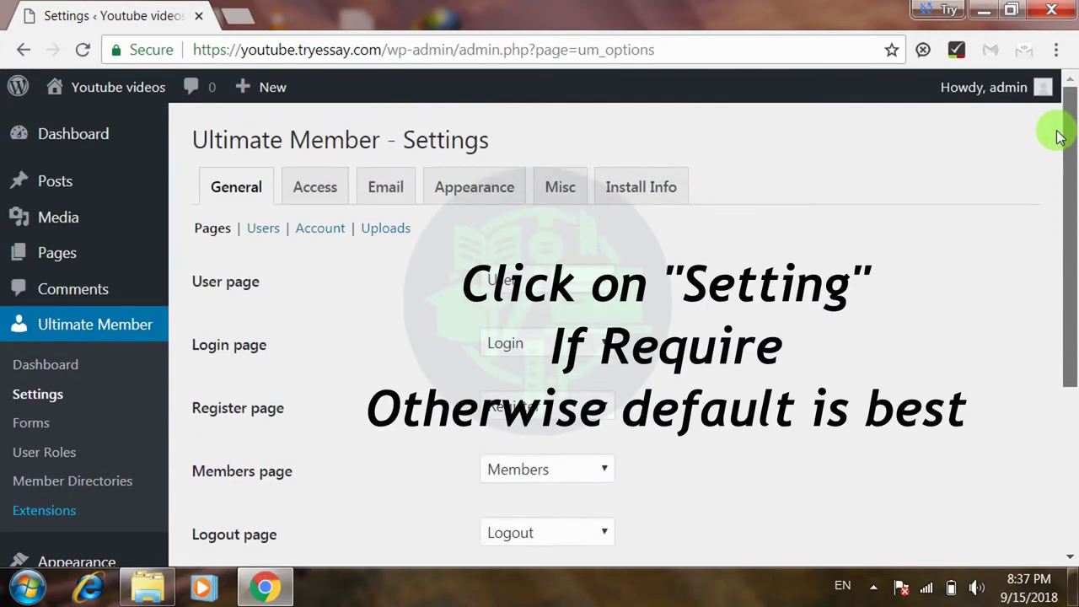
click(264, 233)
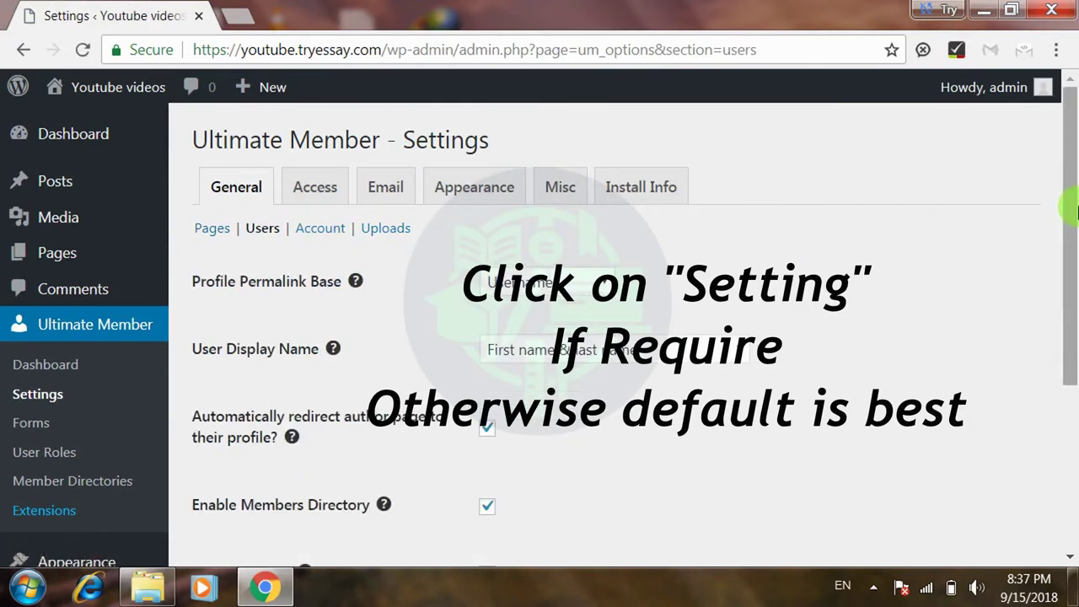
scroll(1072, 226, down, 1)
drag(1072, 226, 1038, 194)
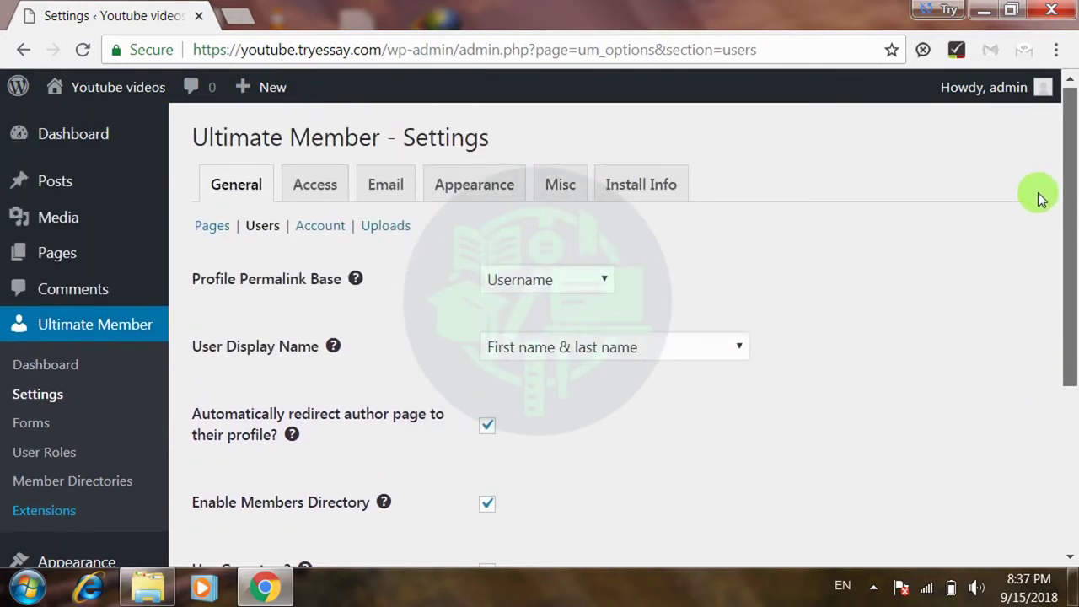
click(341, 236)
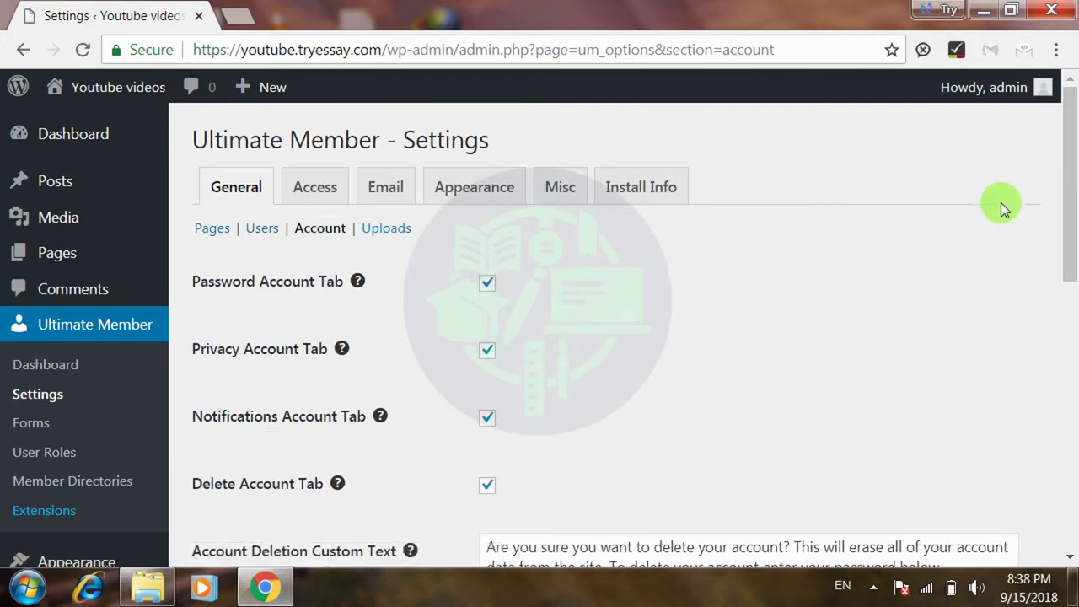
drag(1065, 193, 1053, 163)
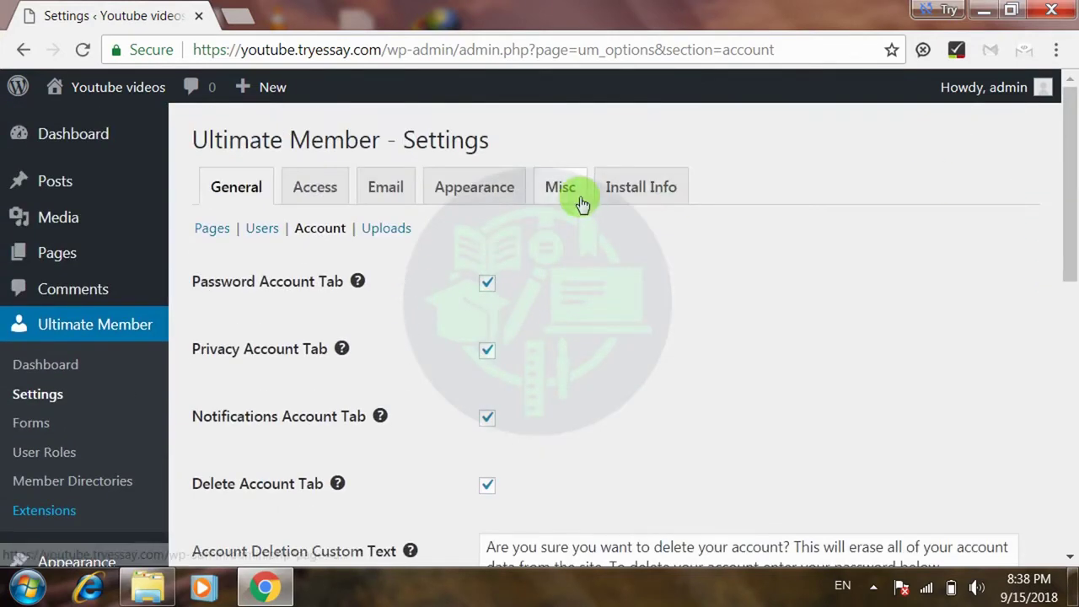
- Browse the Email, Access and Appearance tabs, ending on Appearance profile options unchanged
click(397, 196)
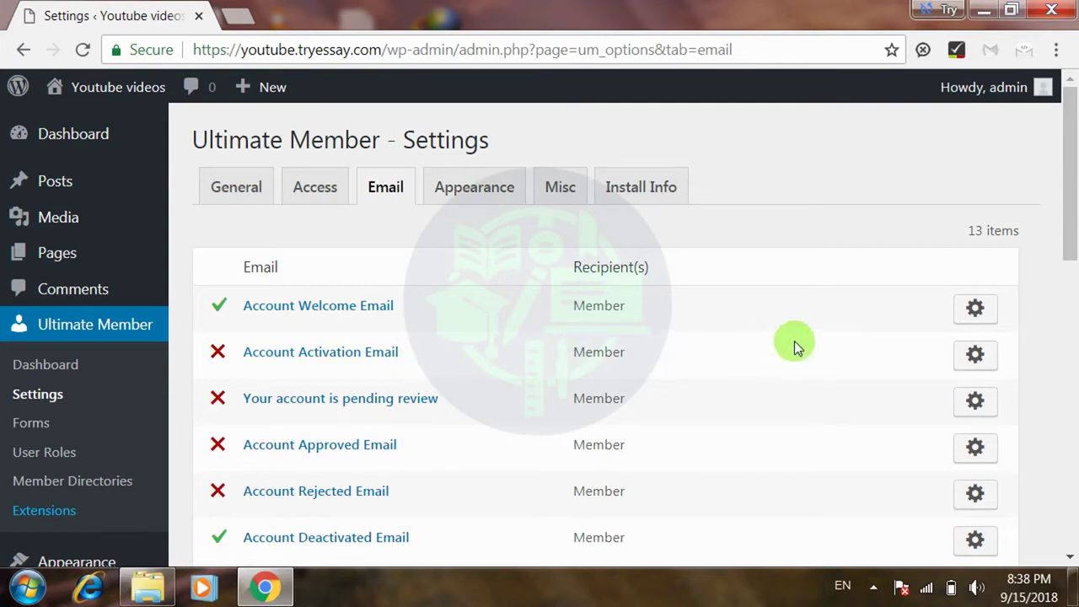
drag(1069, 213, 1045, 210)
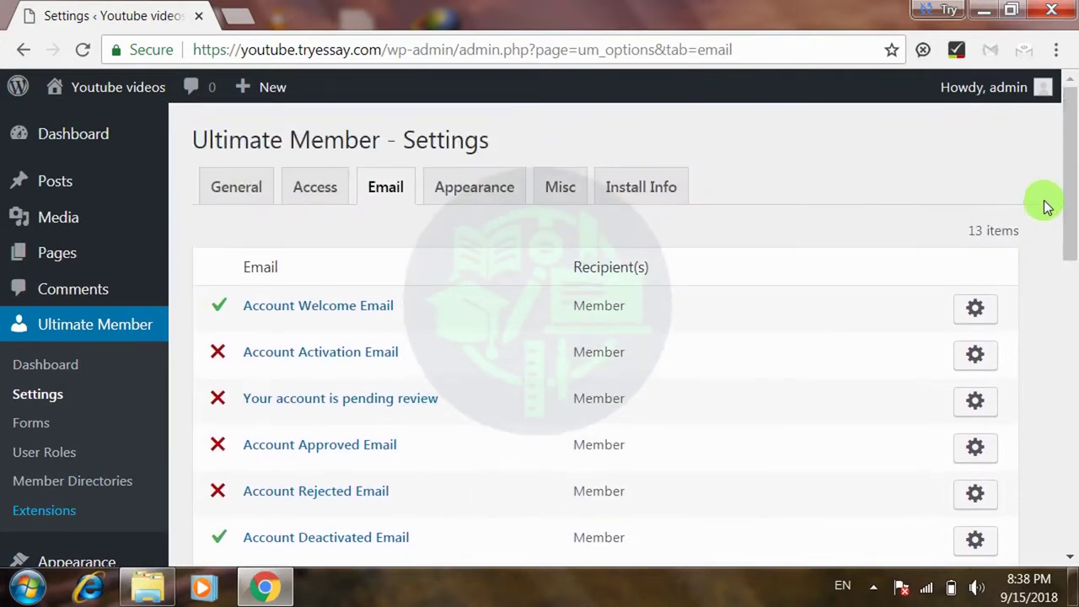
click(329, 187)
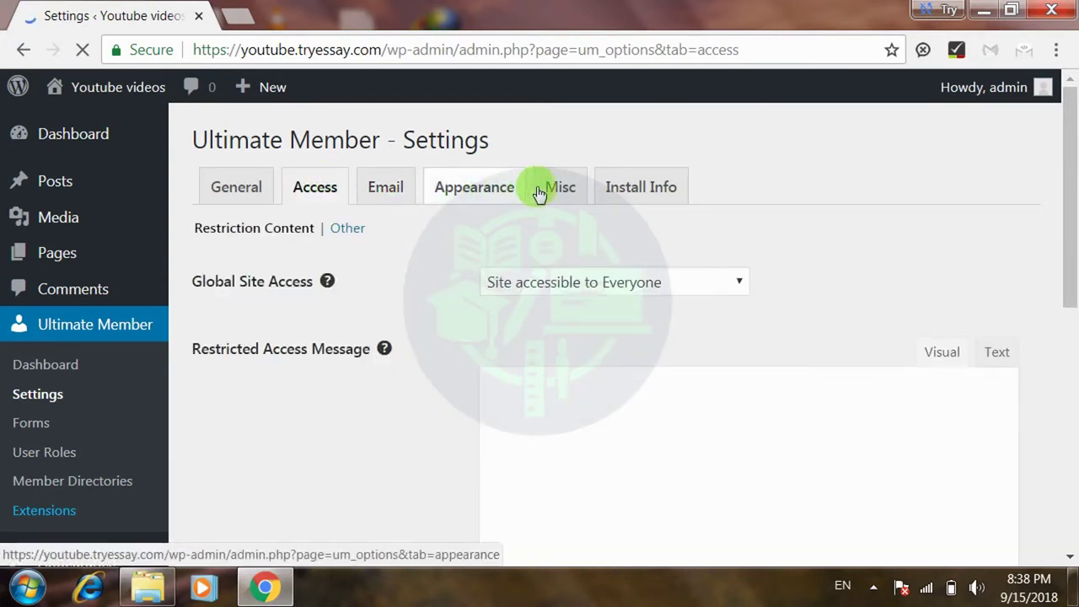
click(504, 195)
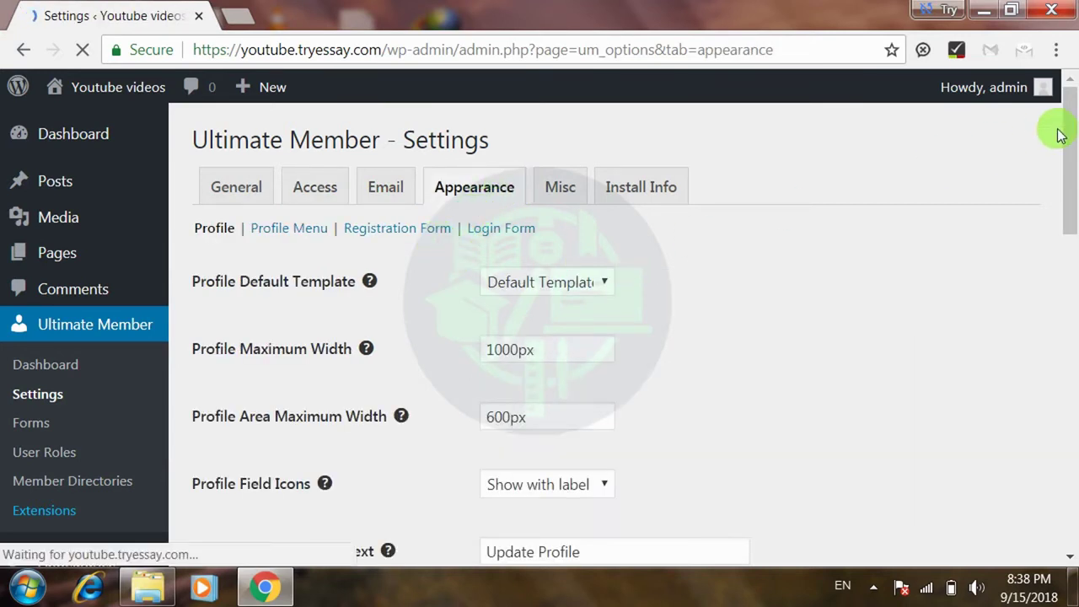
mouse_move(1070, 154)
mouse_down()
mouse_move(1061, 508)
mouse_move(1066, 139)
mouse_up()
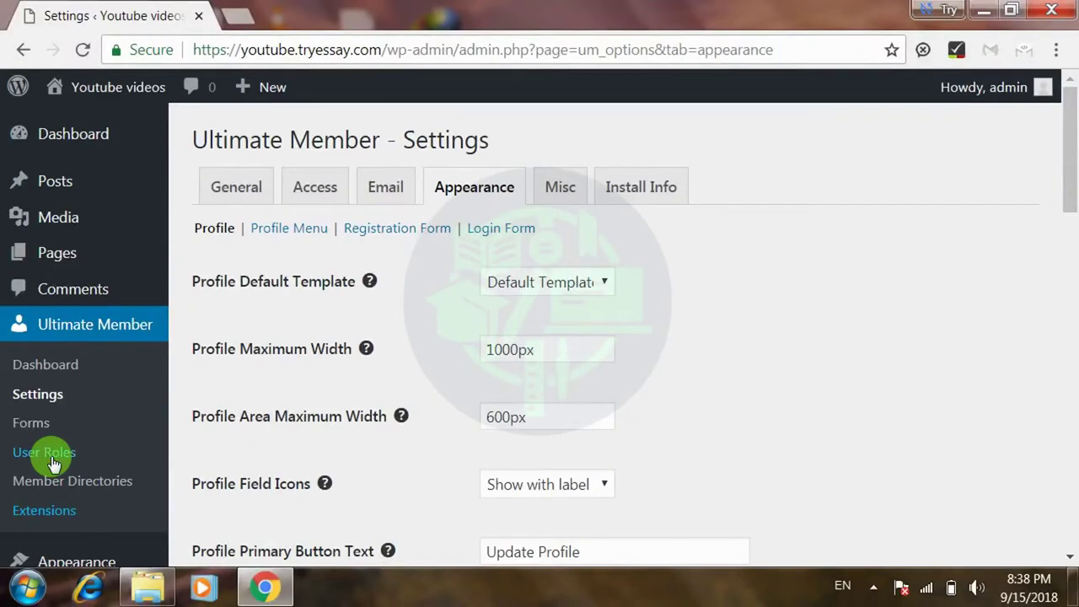
- Open the Subscriber role's Edit Role page from Ultimate Member's User Roles list
click(52, 464)
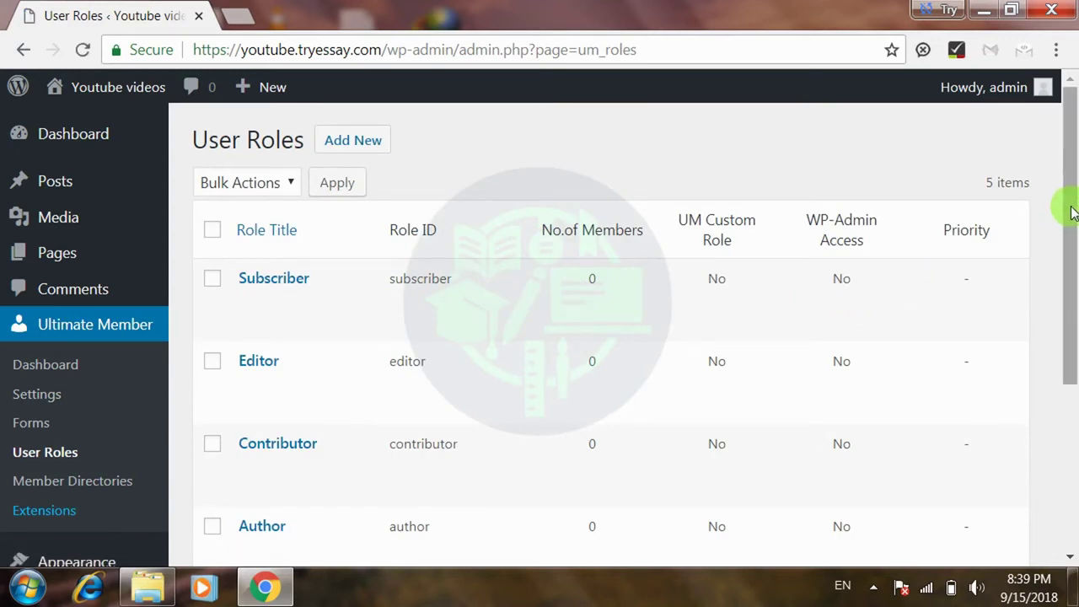
drag(1070, 211, 1065, 246)
mouse_move(483, 229)
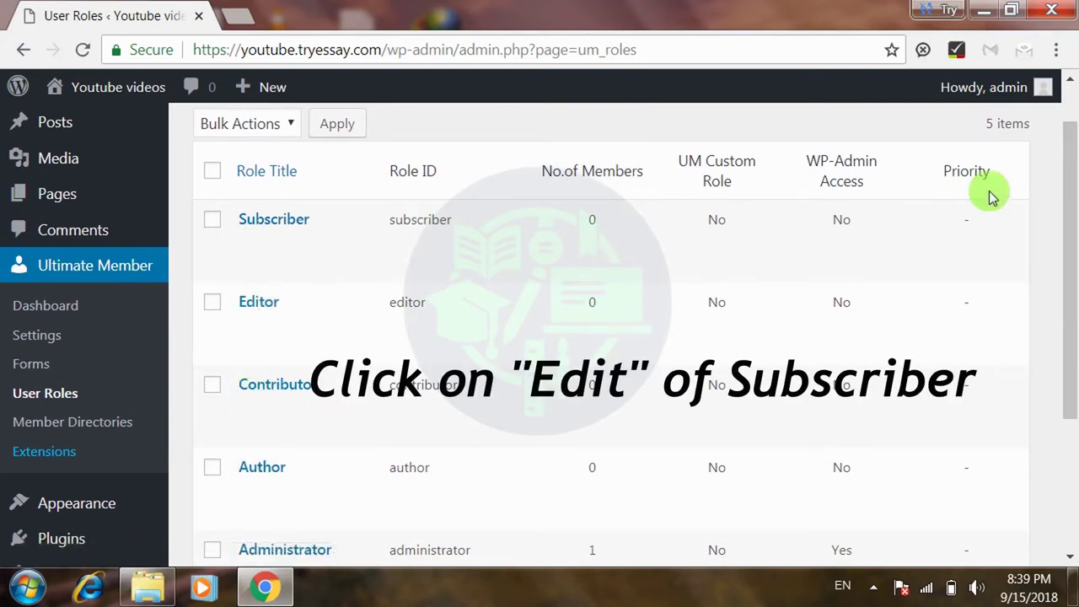
drag(1066, 195, 1064, 200)
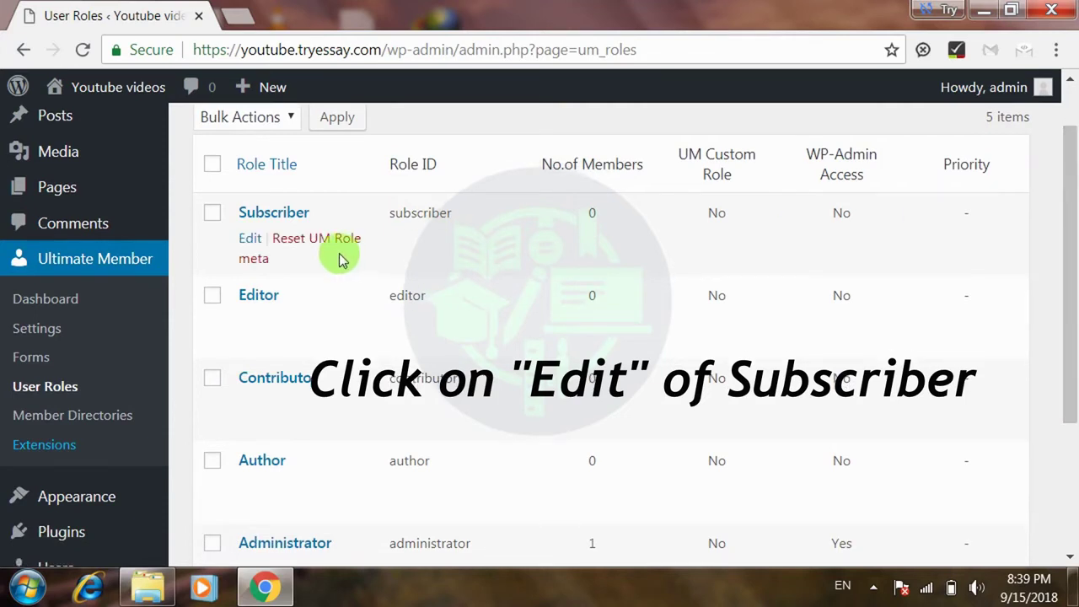
click(251, 239)
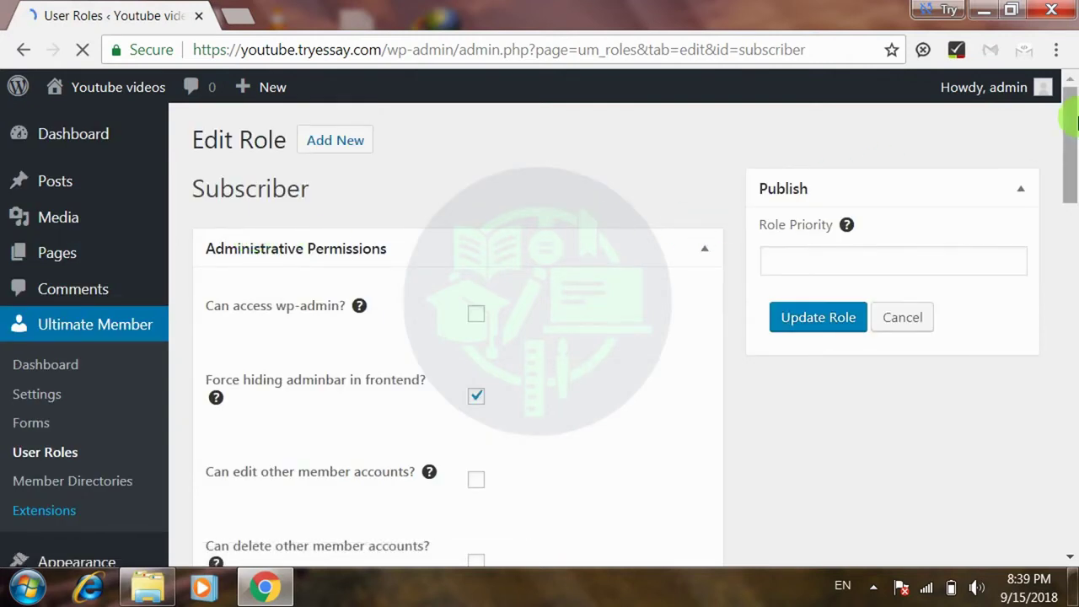
- Set the Subscriber role's Registration Status to Require Admin Review and check its custom message
drag(1073, 148, 1019, 390)
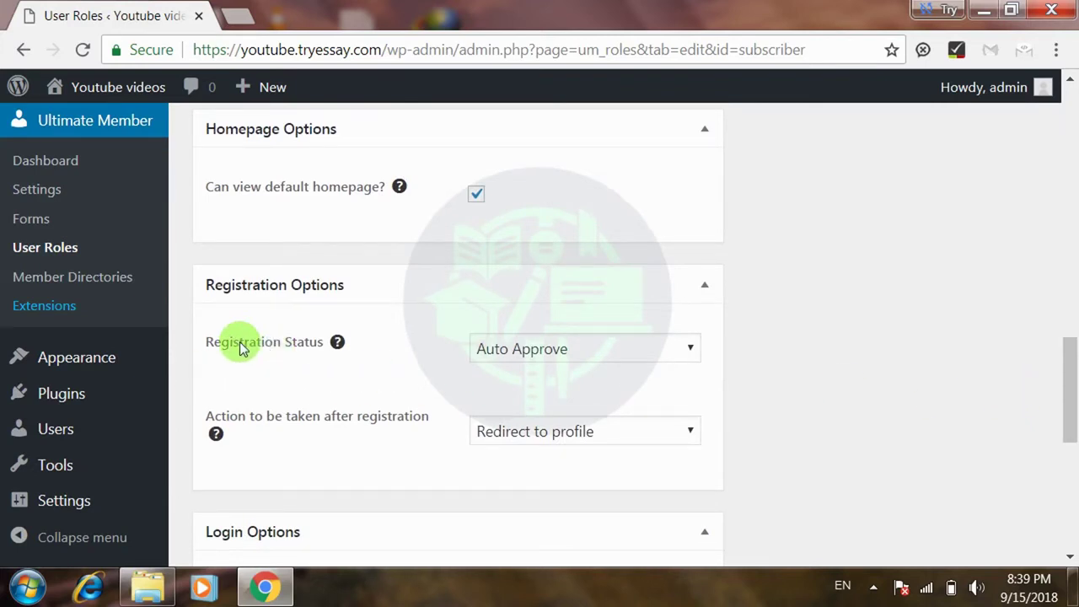
click(554, 350)
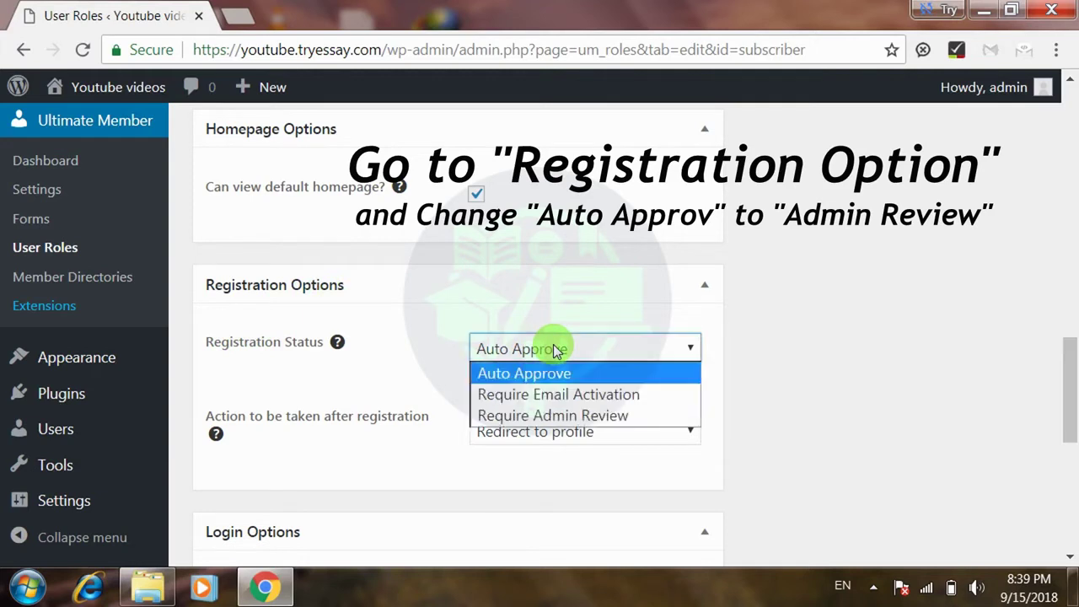
click(546, 416)
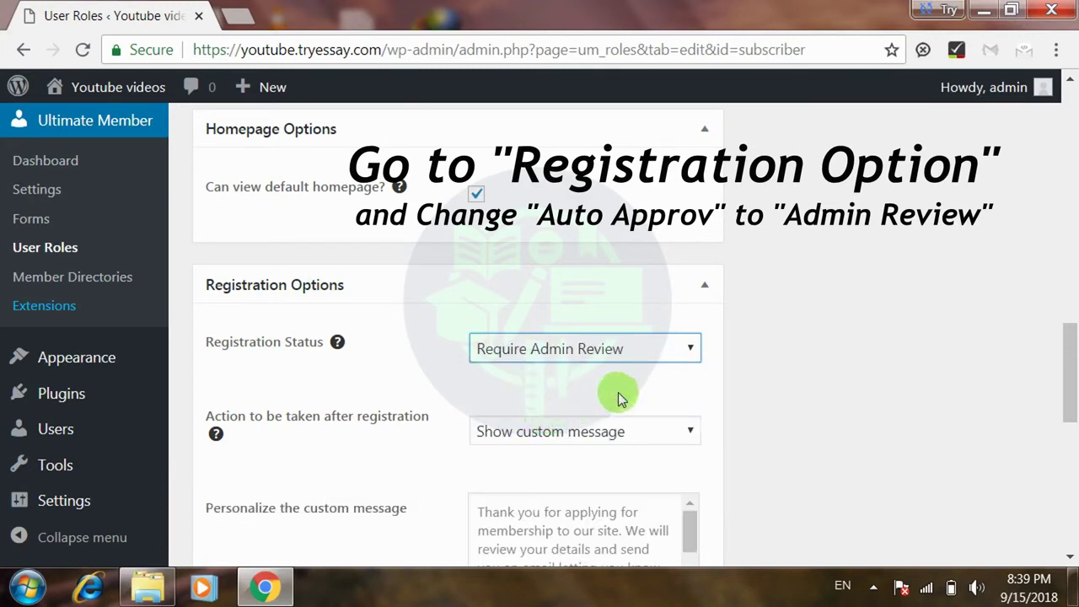
drag(1071, 349, 1067, 378)
click(592, 377)
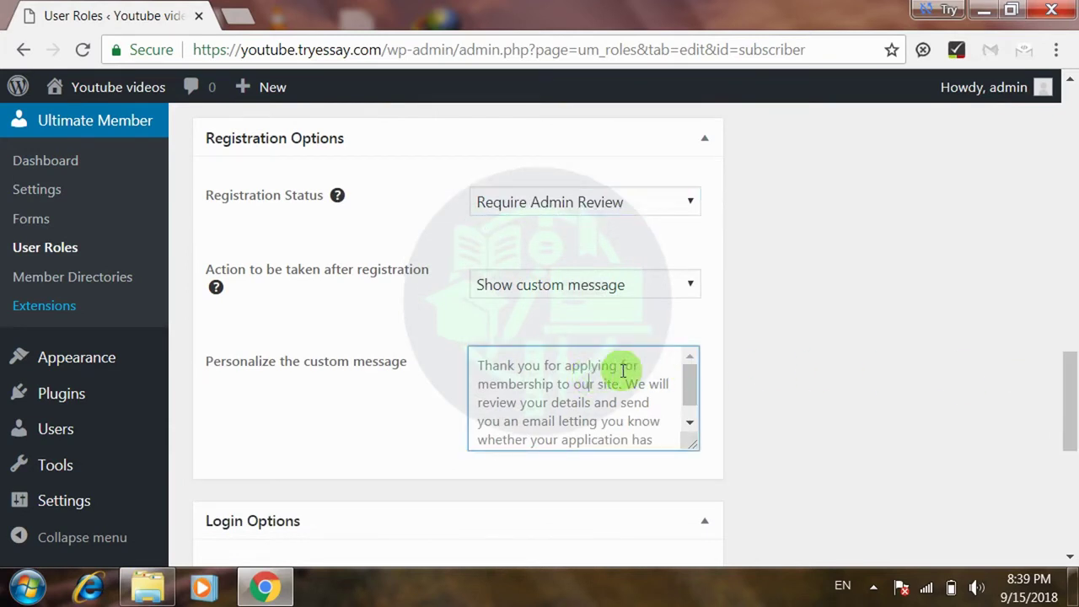
drag(686, 382, 686, 408)
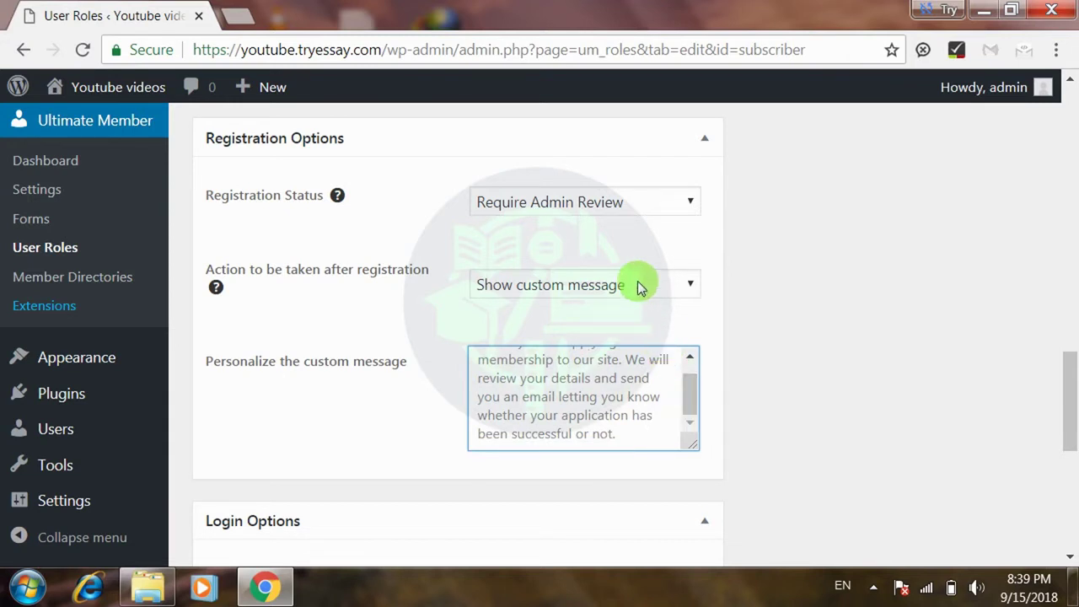
- Briefly try Require Email Activation, then settle back on Require Admin Review and return to the top
click(635, 217)
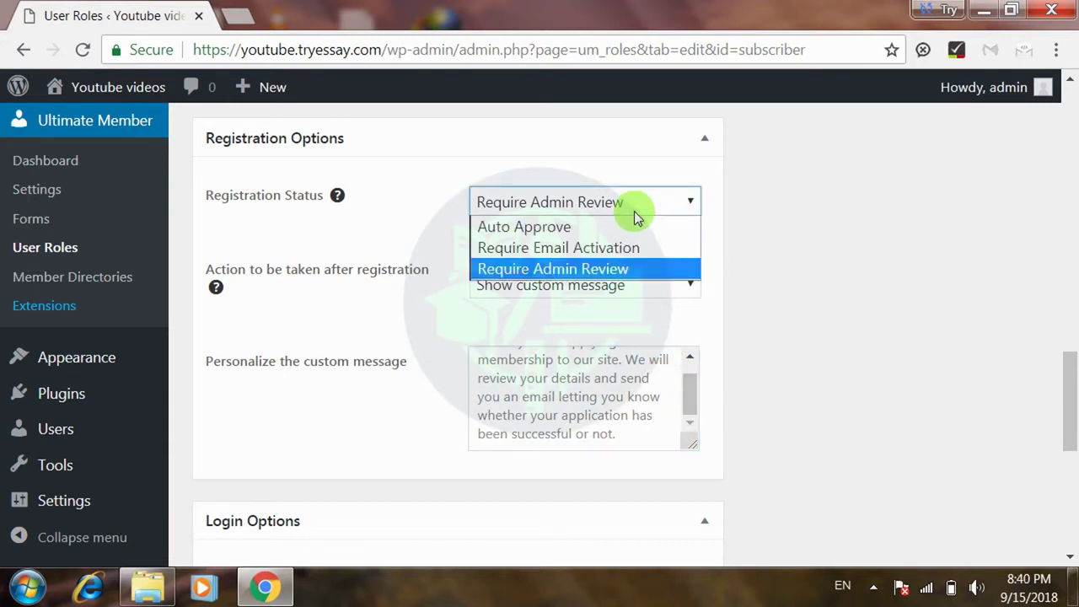
click(603, 256)
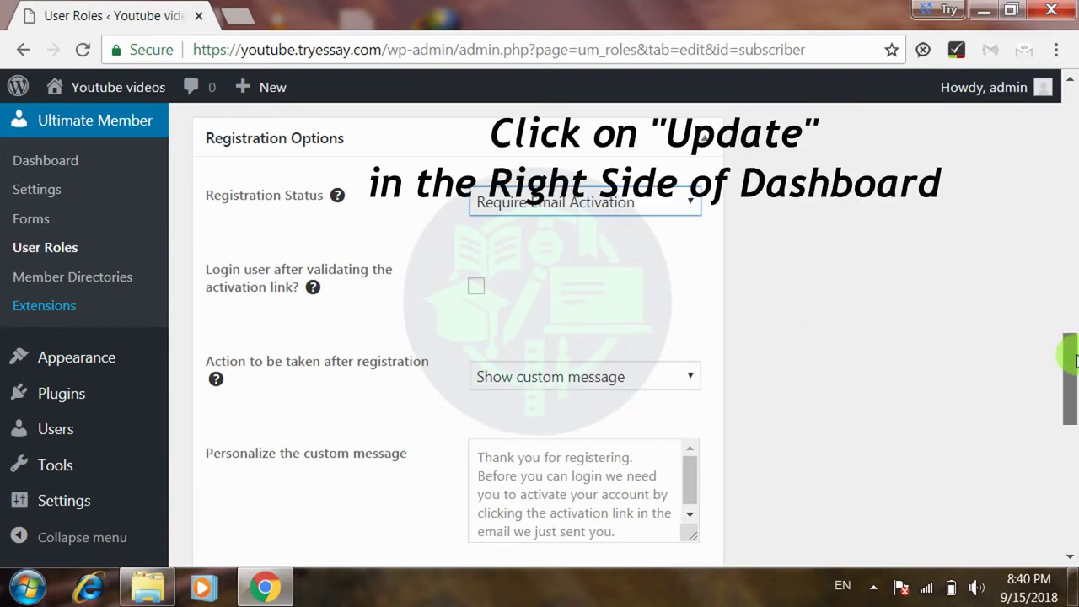
drag(1066, 354, 1072, 396)
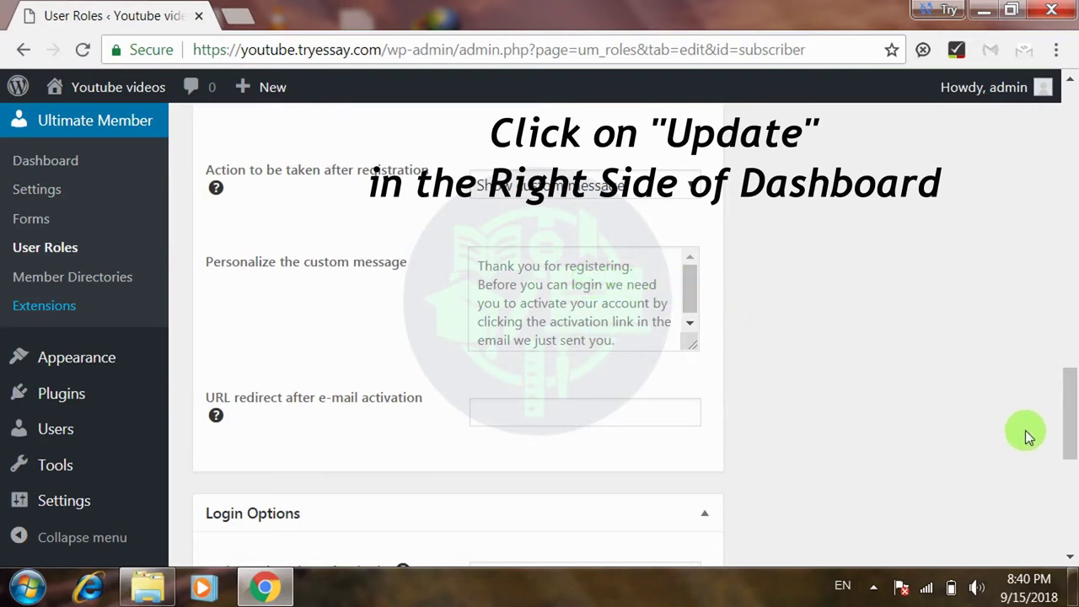
drag(1067, 421, 1069, 396)
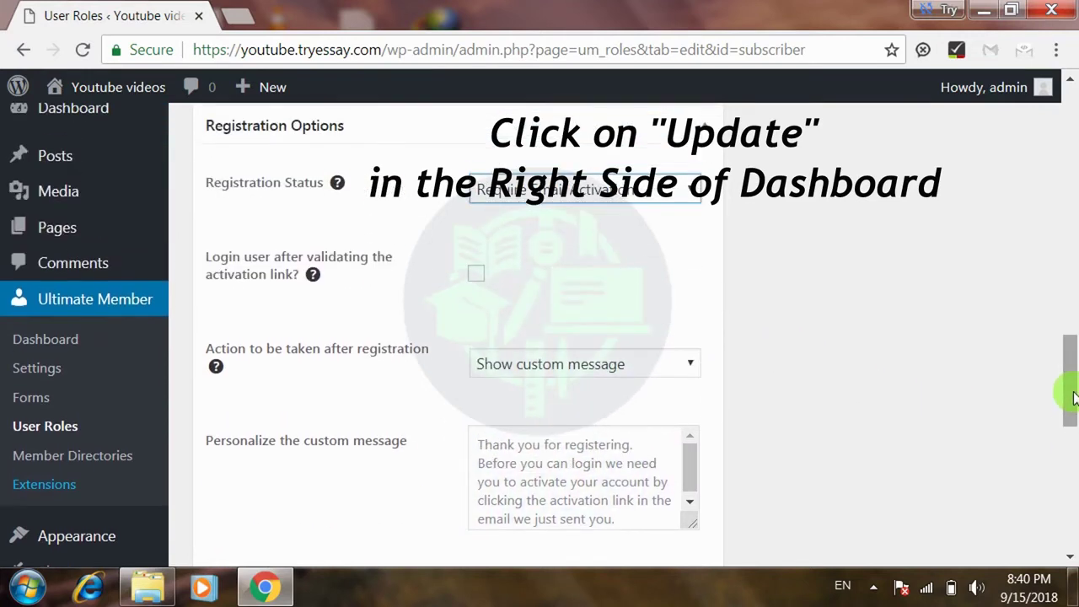
click(662, 193)
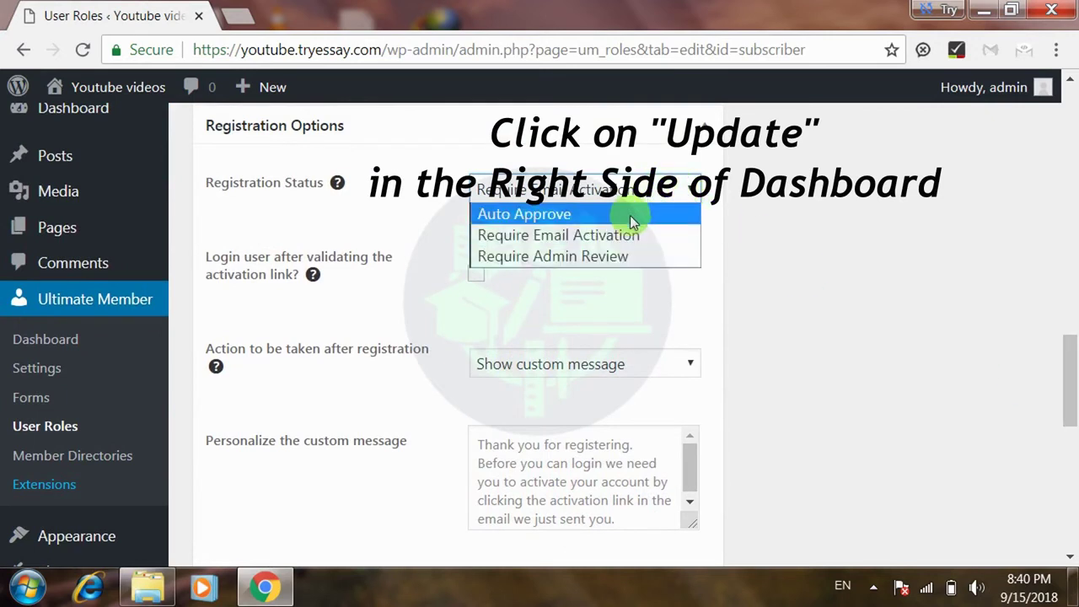
click(612, 255)
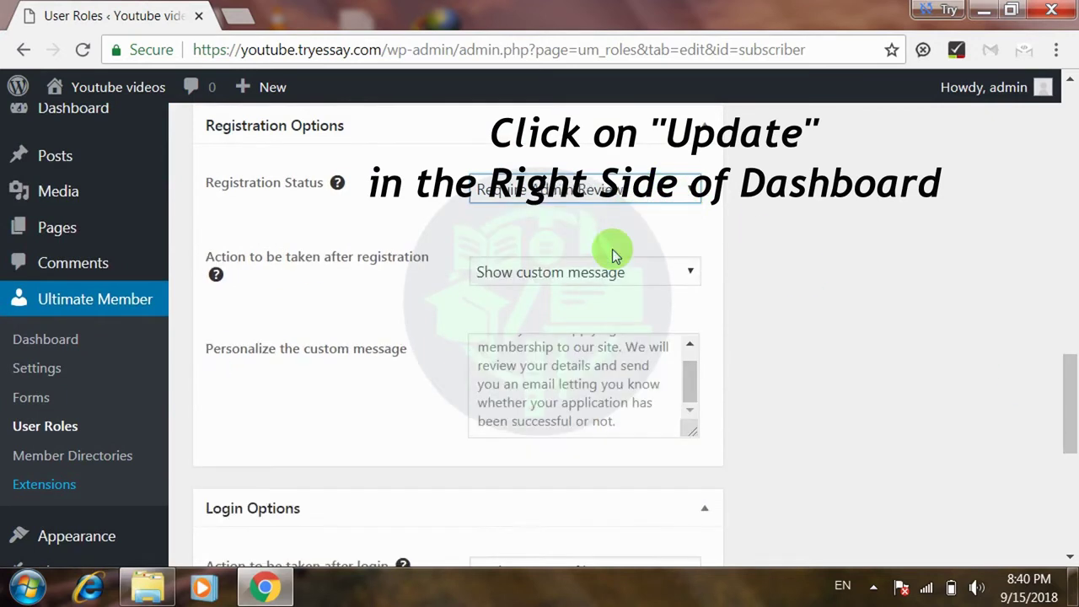
drag(1073, 377, 1049, 476)
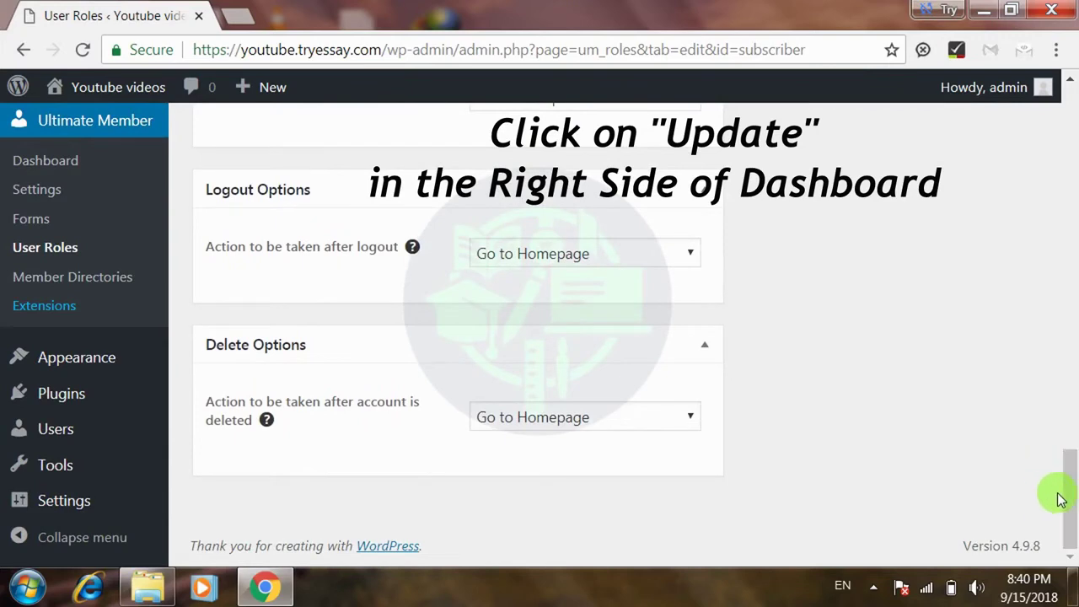
drag(1074, 498, 1072, 148)
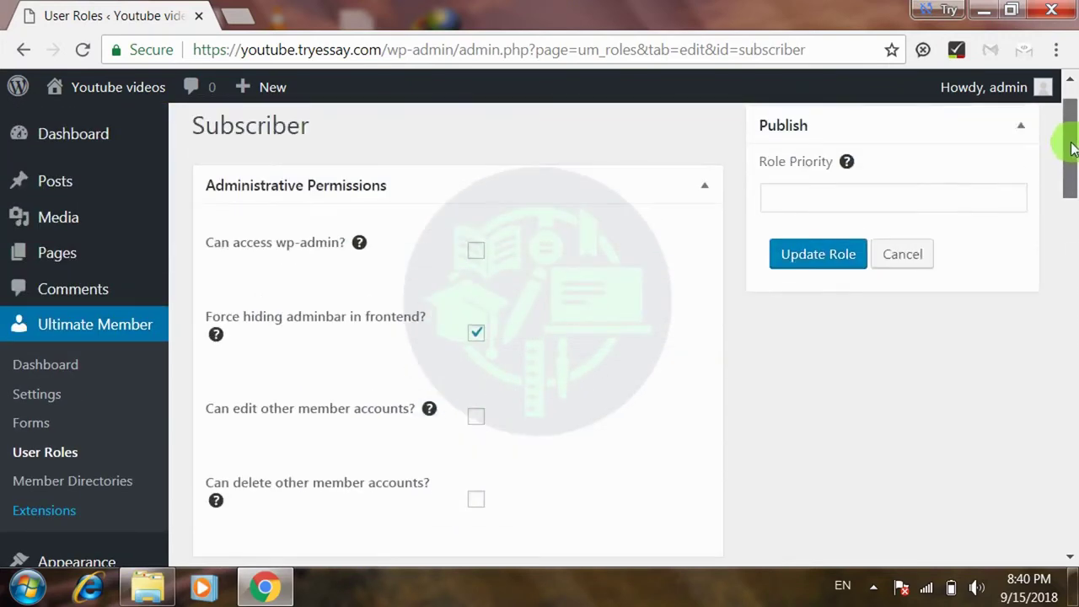
- Save the Subscriber role with Update Role and open a blank new Chrome tab
click(818, 254)
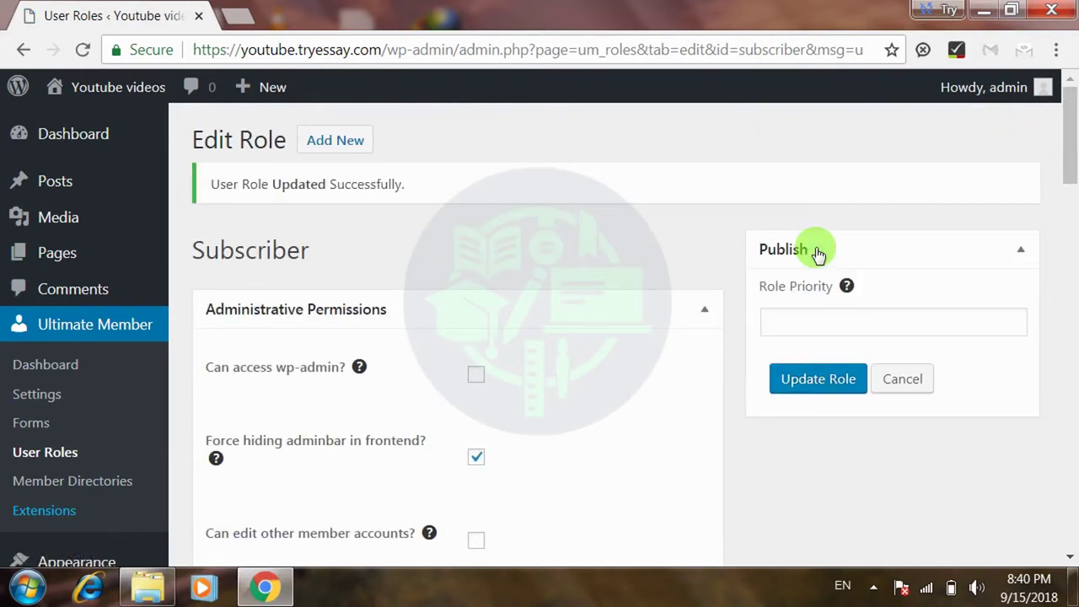
click(230, 19)
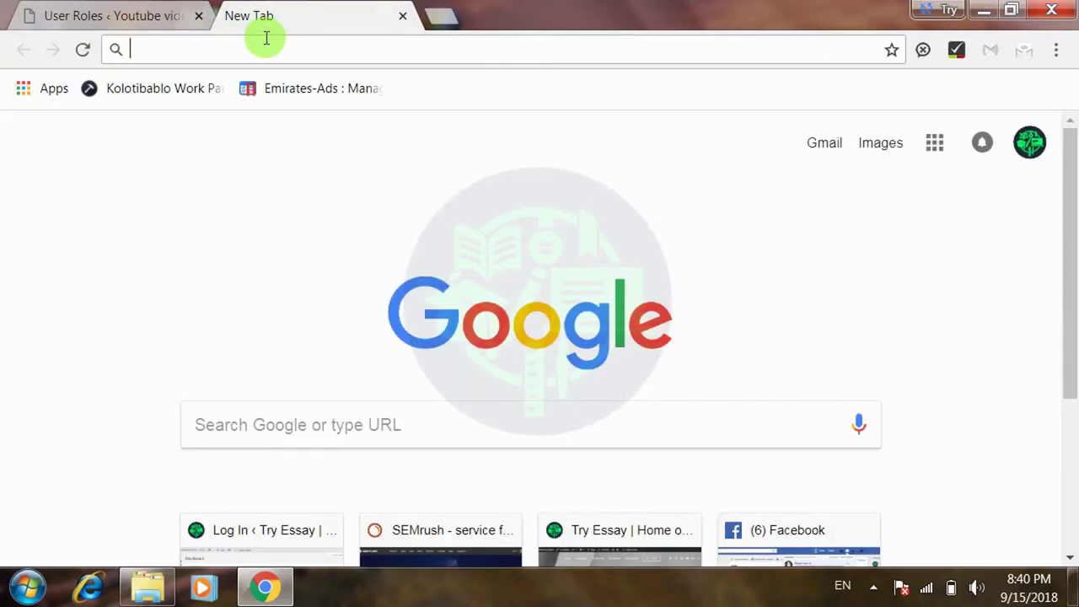
- Load the live Youtube Videos site in the new tab, scroll it, then return to the Subscriber role page
text(youtube.tryessay.com)
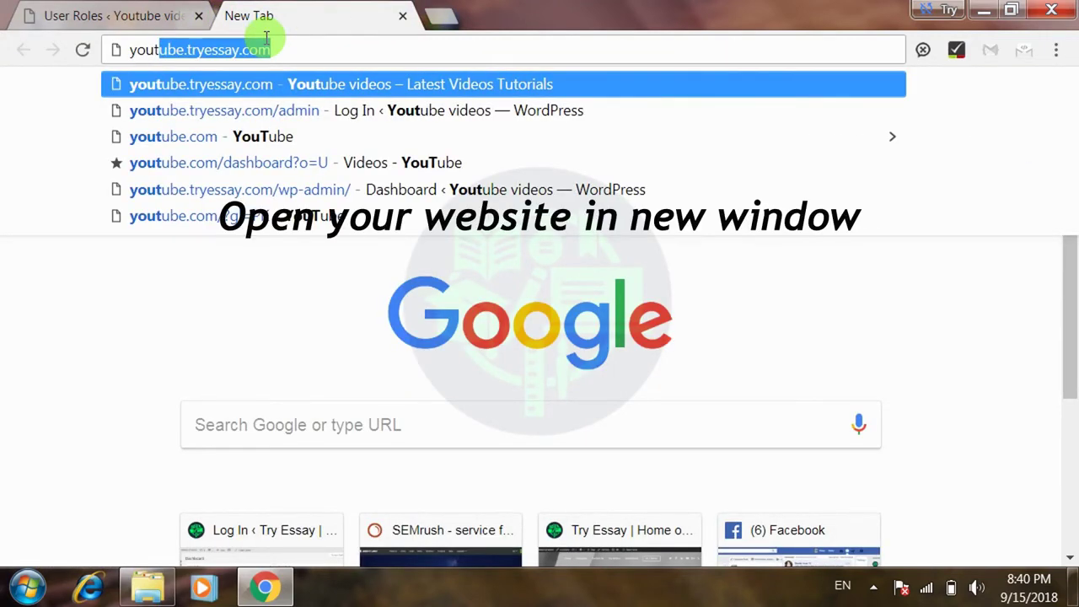
key(Right)
key(Return)
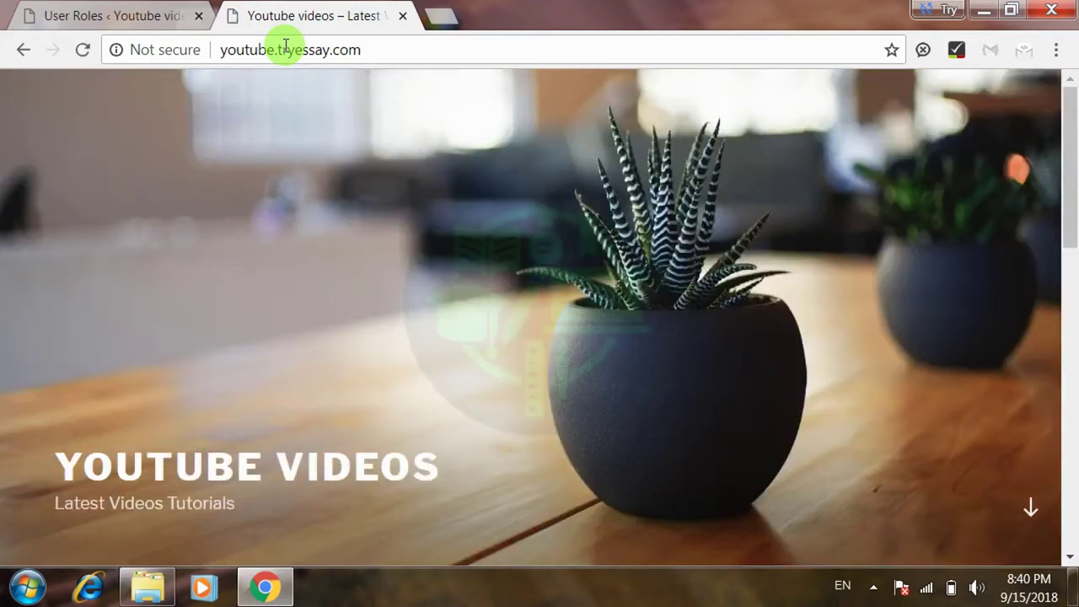
click(1074, 121)
mouse_move(1072, 131)
mouse_down()
mouse_move(1059, 133)
mouse_move(1060, 336)
mouse_move(1039, 469)
mouse_move(1041, 426)
mouse_move(1067, 424)
mouse_move(1069, 369)
mouse_move(1052, 137)
mouse_up()
click(147, 15)
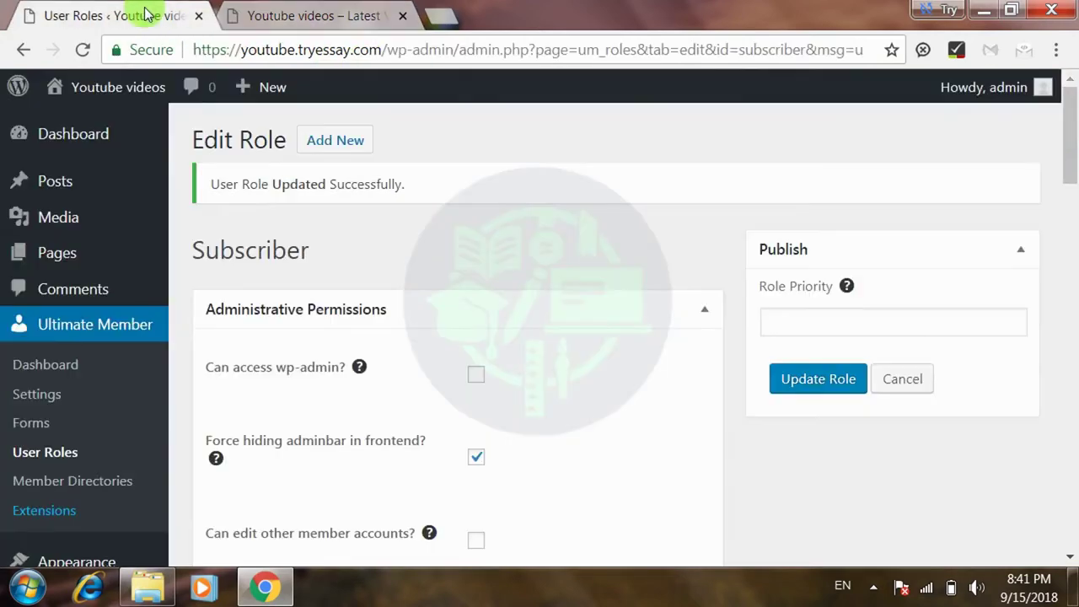
- Open the admin Pages list and scroll through the site's pages
mouse_move(50, 268)
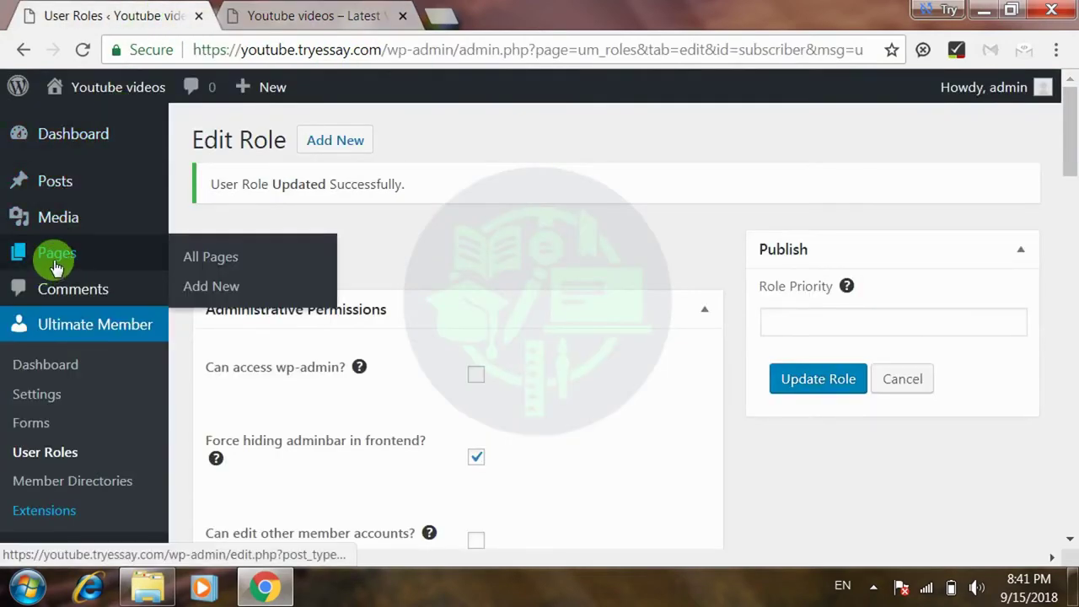
click(56, 266)
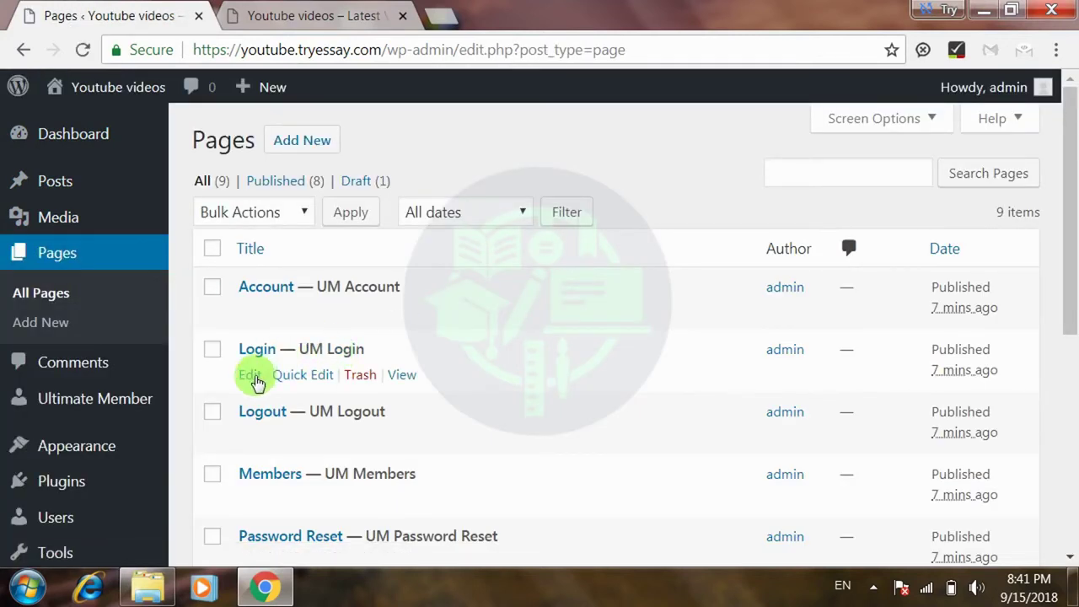
drag(1067, 284, 1068, 312)
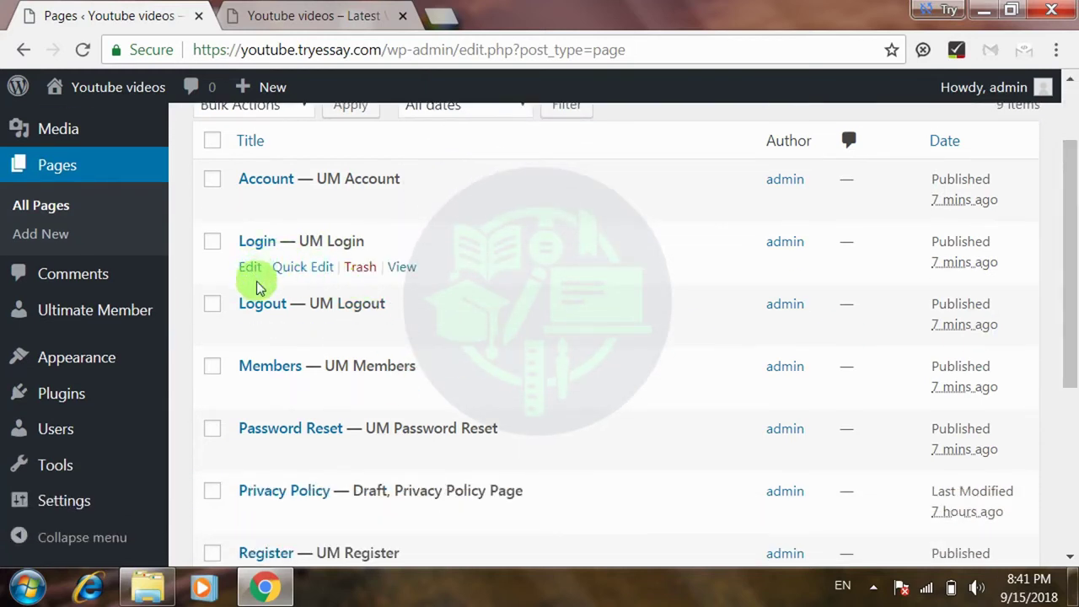
- Scroll through the live Youtube Videos homepage down to its 'Hello world!' post
click(325, 13)
drag(1067, 169, 1028, 540)
drag(1067, 498, 1070, 296)
click(1025, 229)
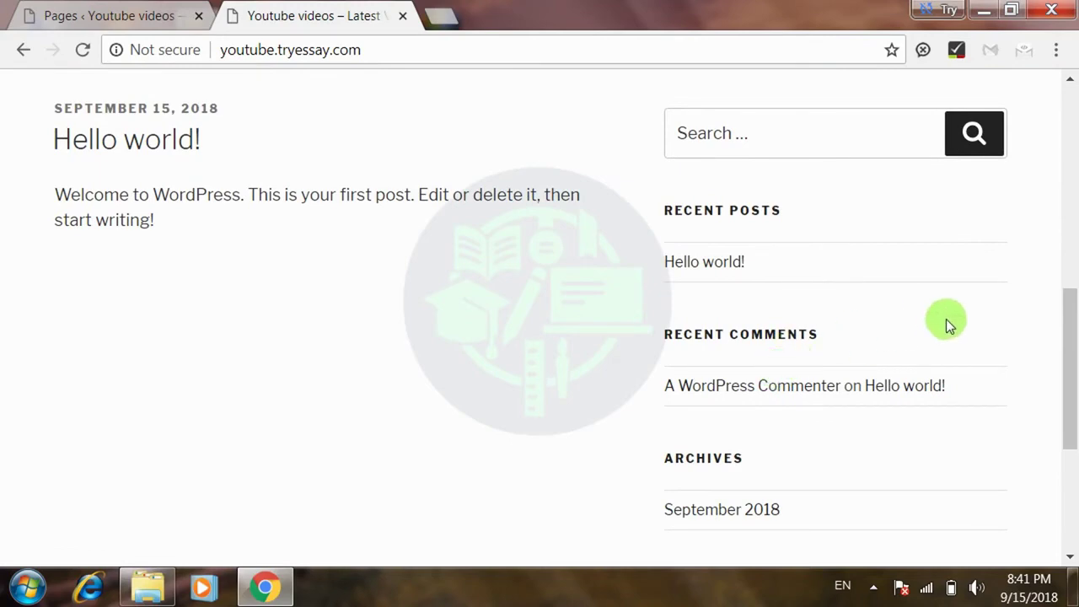
drag(1067, 357, 1049, 226)
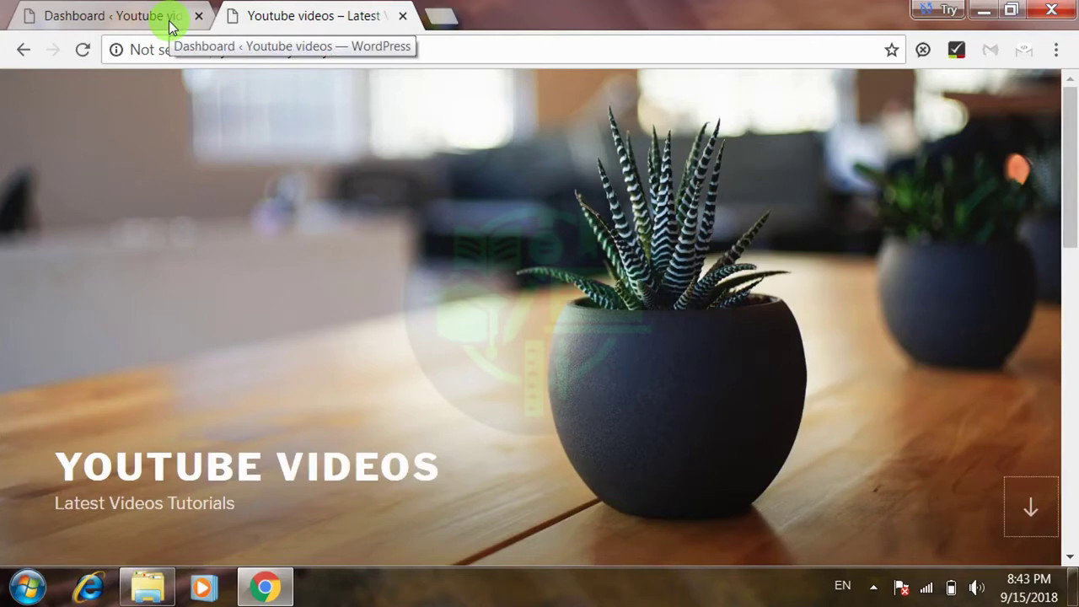
- Return to the admin's Ultimate Member dashboard, review its Users Overview, and bring up the Appearance submenu
click(171, 25)
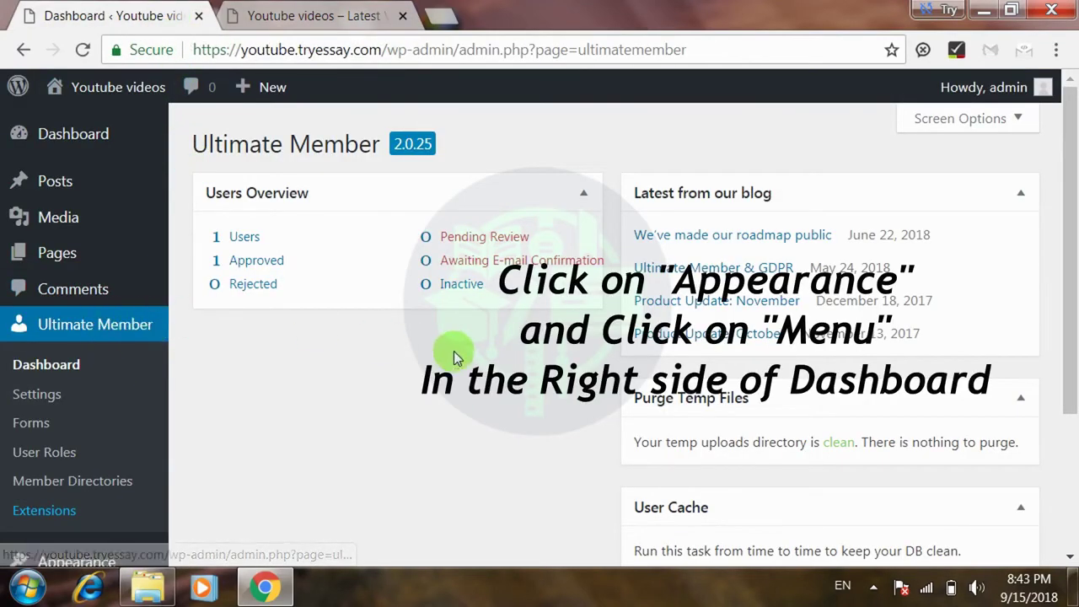
drag(1070, 230, 1068, 361)
mouse_move(116, 373)
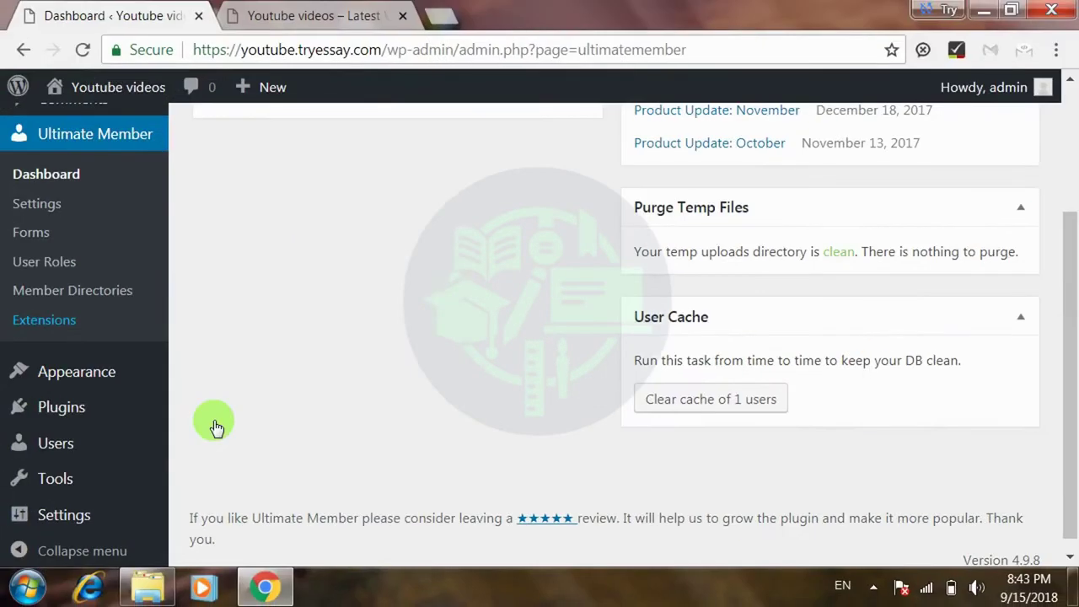
- Under Appearance > Menus, create an empty menu named 'Header Menu', replacing the mistyped 'Main'
mouse_move(118, 379)
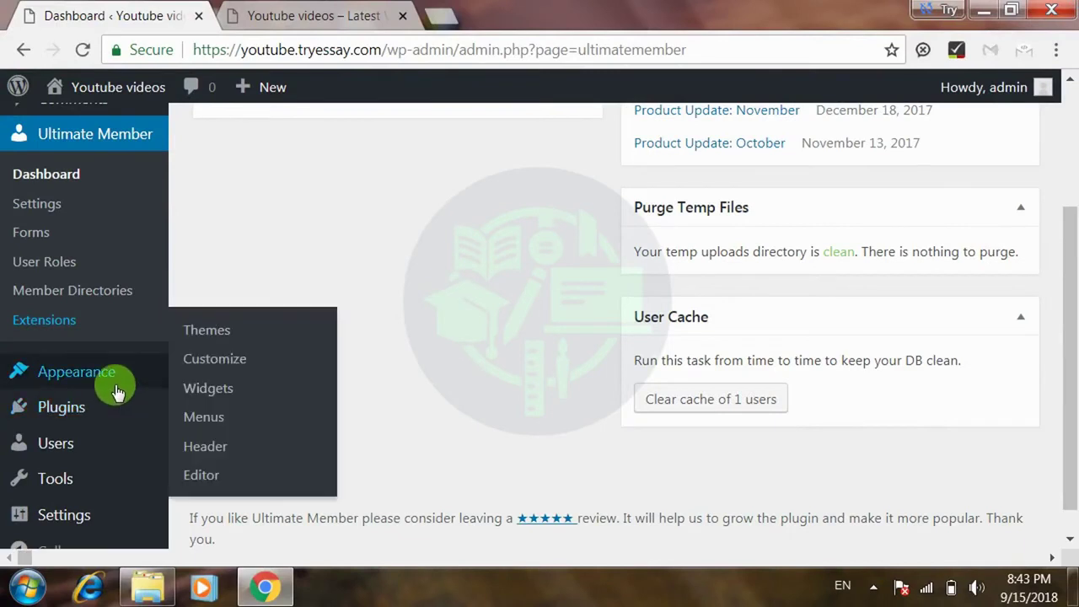
click(221, 419)
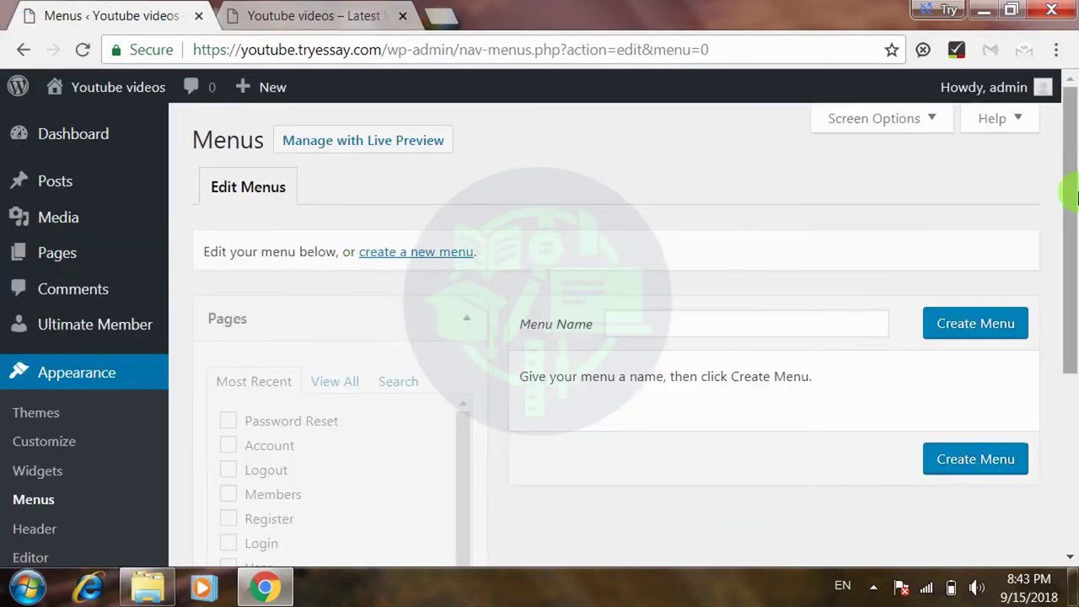
mouse_move(1067, 188)
mouse_down()
mouse_move(1062, 270)
mouse_move(1067, 197)
mouse_up()
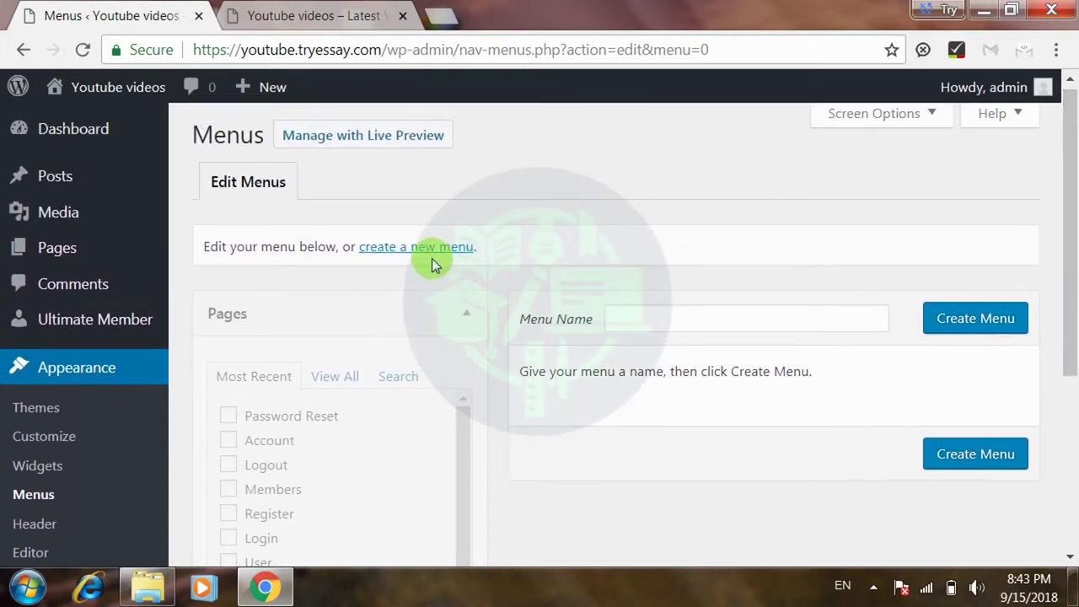
click(408, 246)
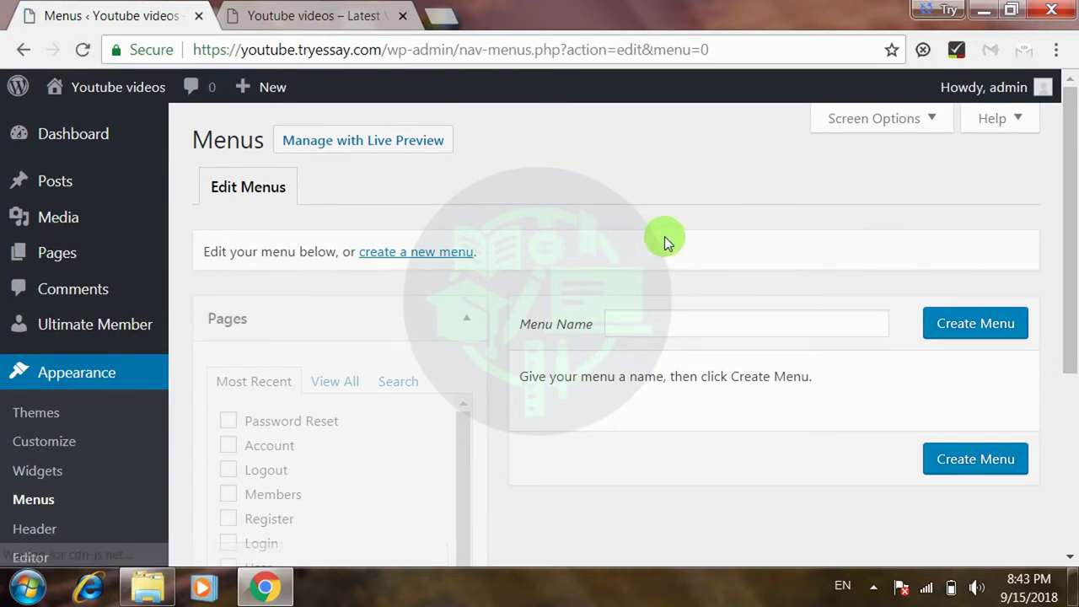
click(672, 334)
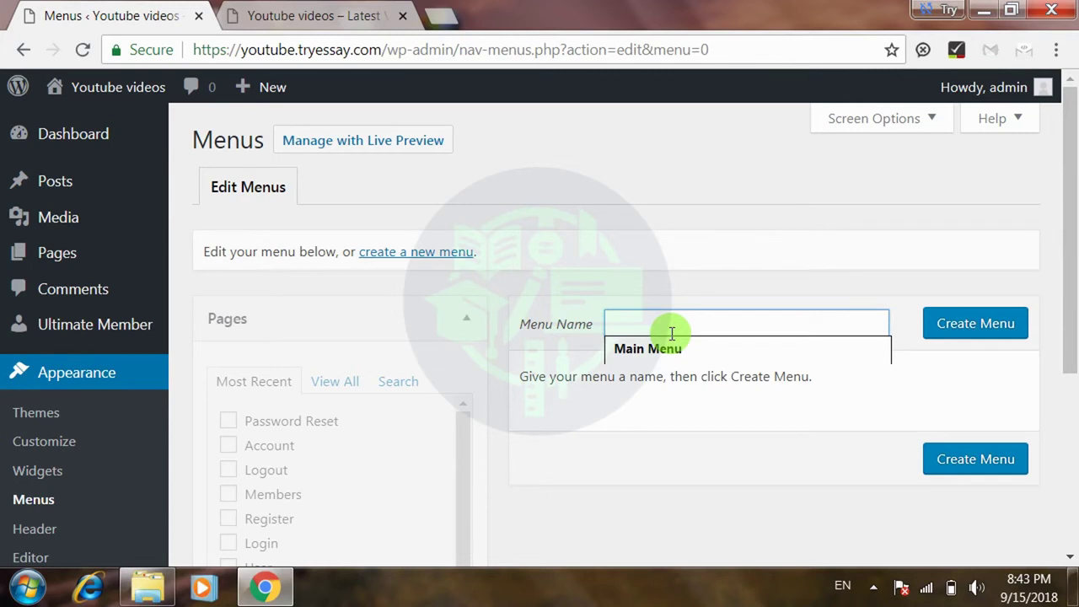
text(Main Men)
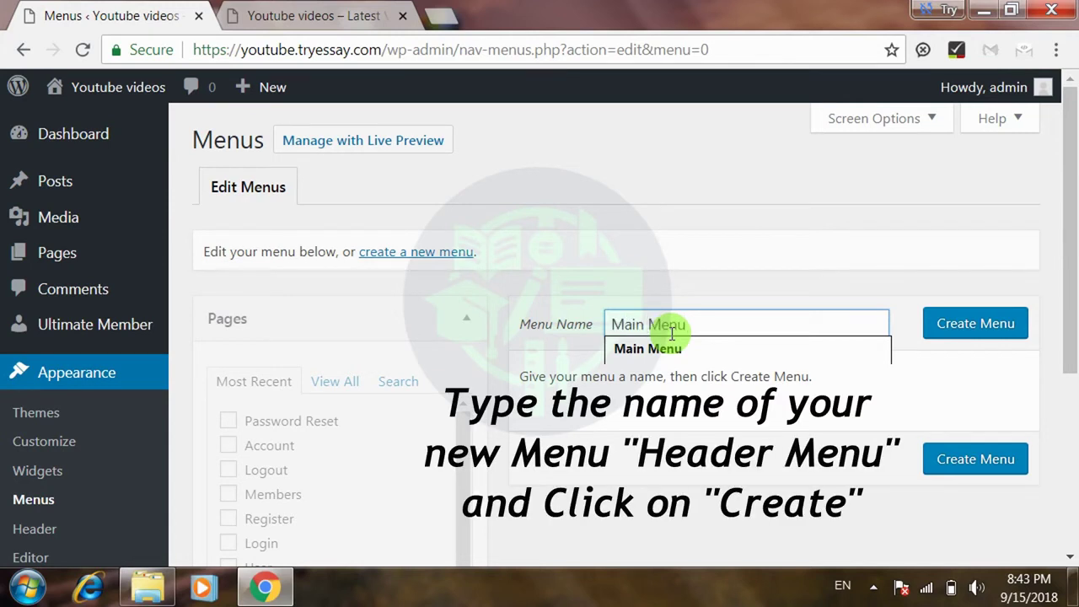
key(ctrl+a)
key(BackSpace)
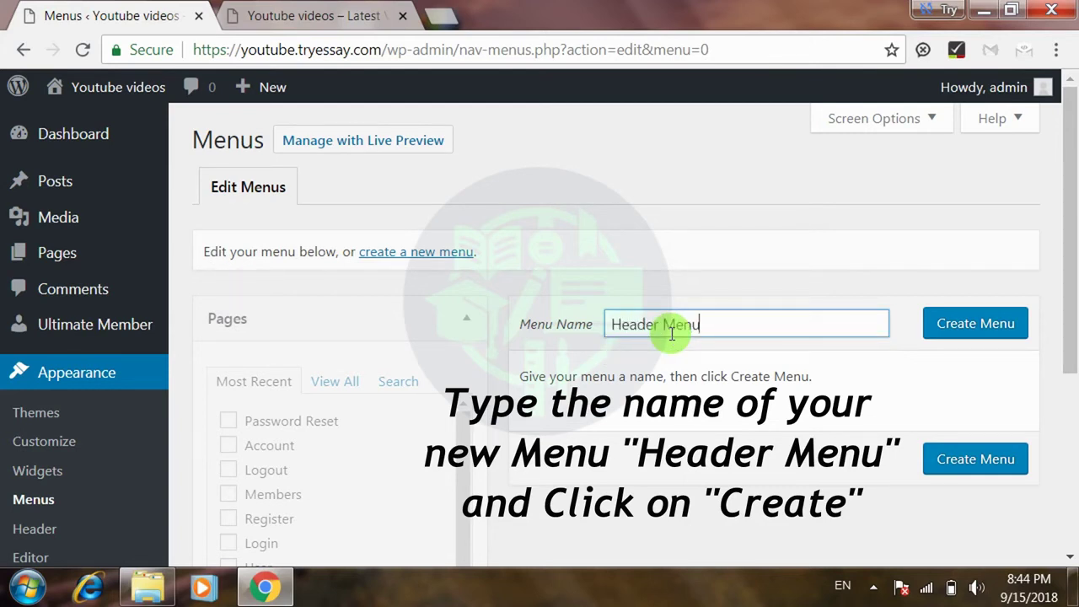
click(967, 323)
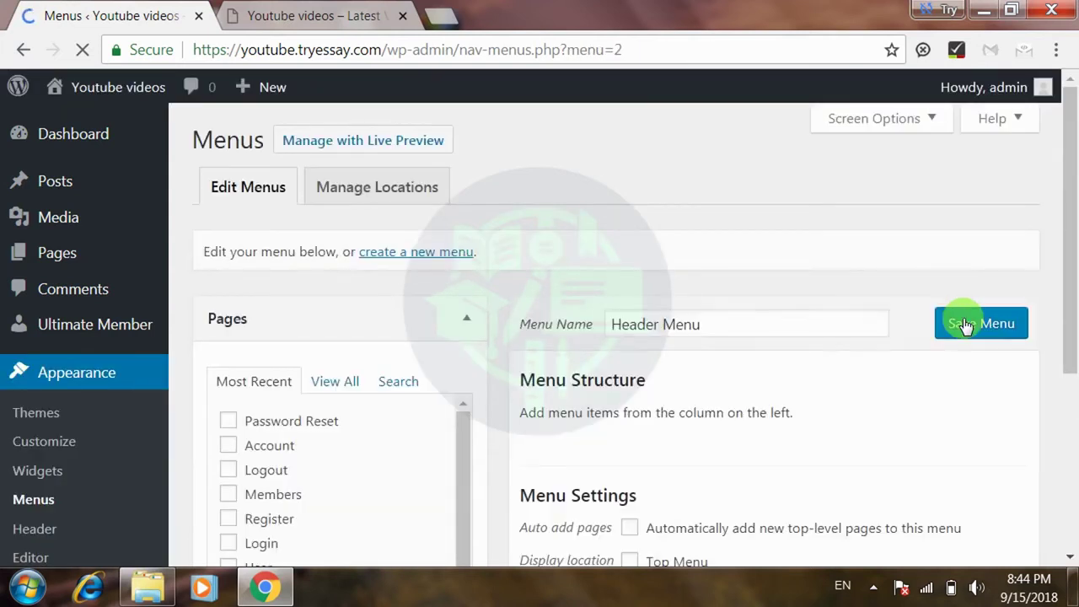
drag(1068, 233, 1070, 295)
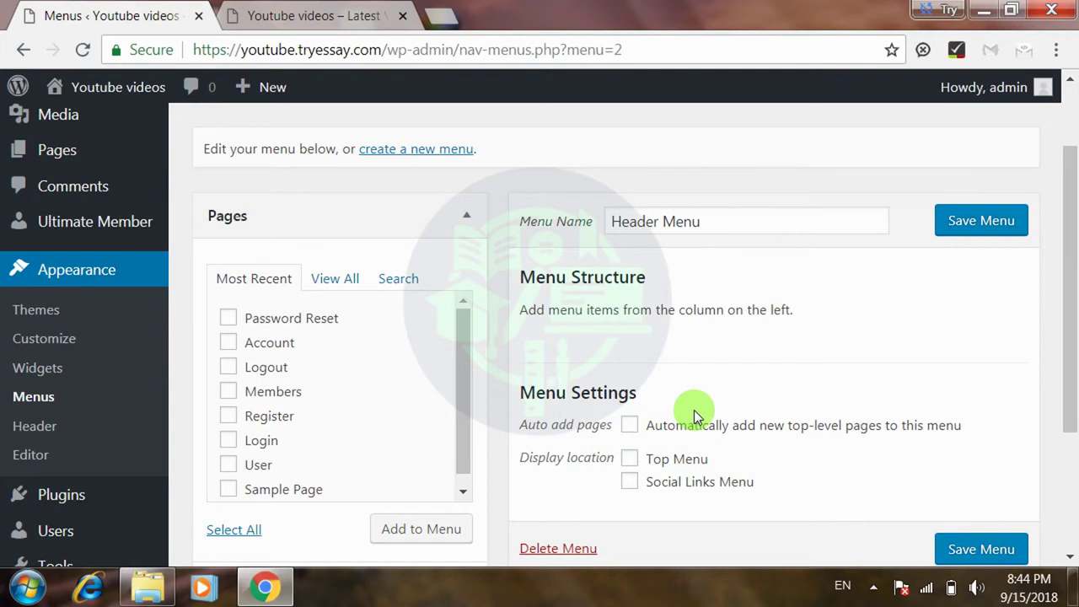
key(Tab)
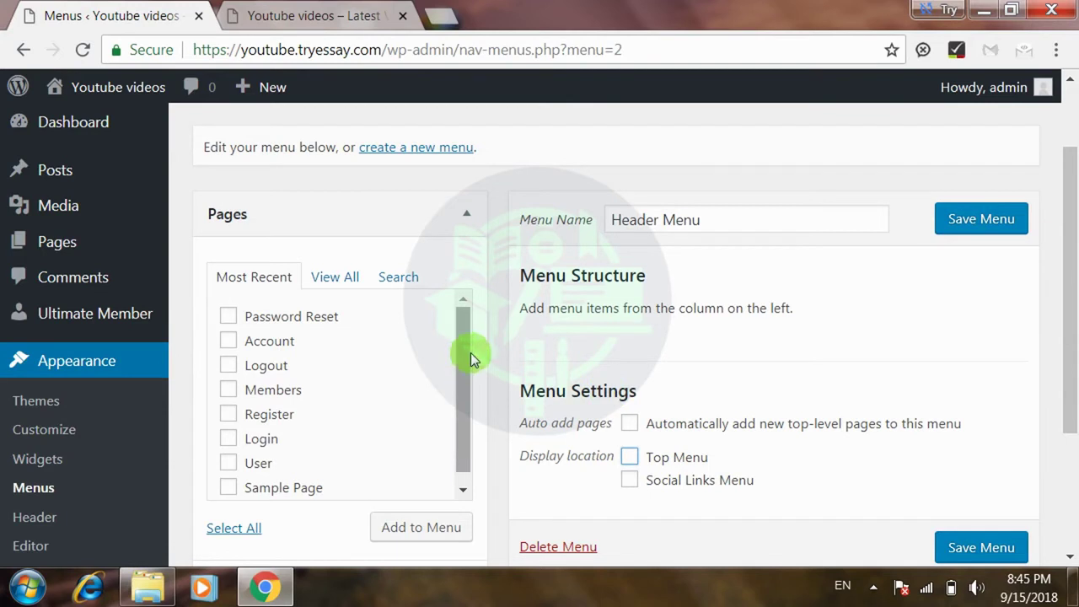
- Add the Register and Logout pages to Header Menu and save the menu
drag(470, 354, 468, 372)
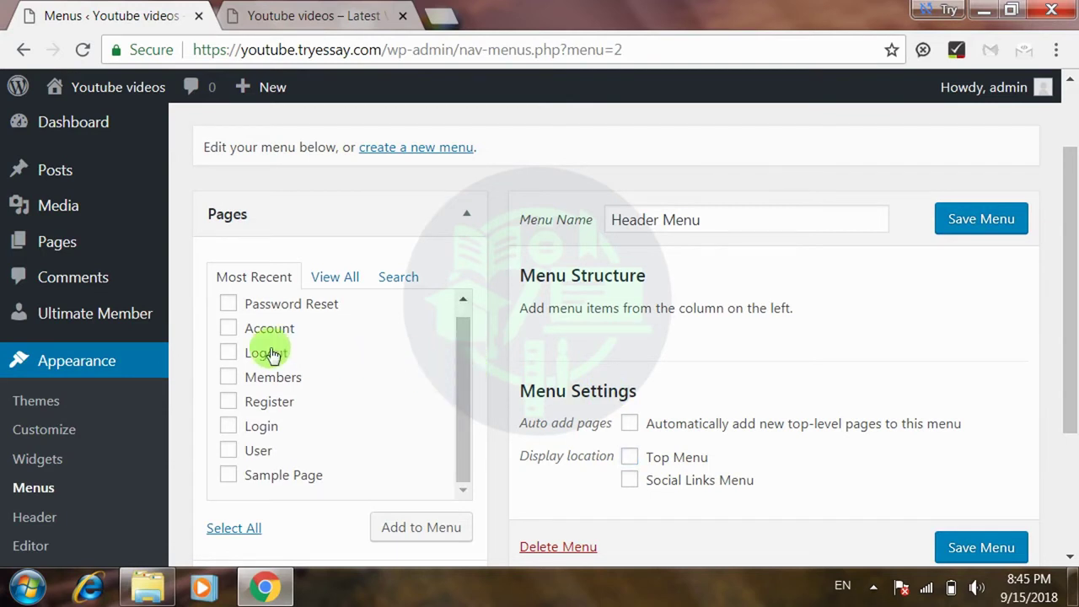
click(228, 402)
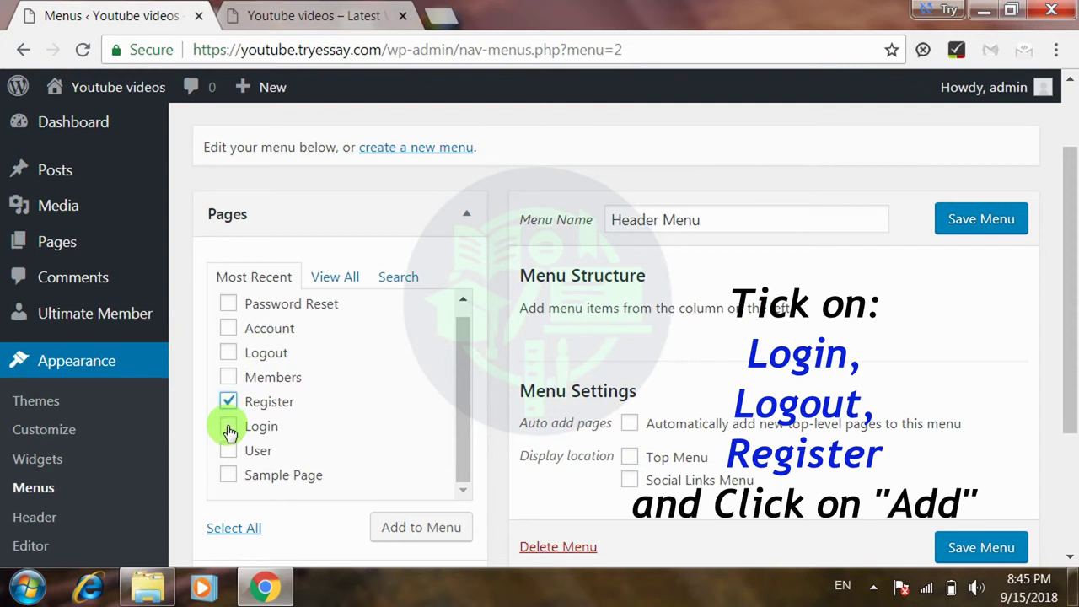
click(228, 353)
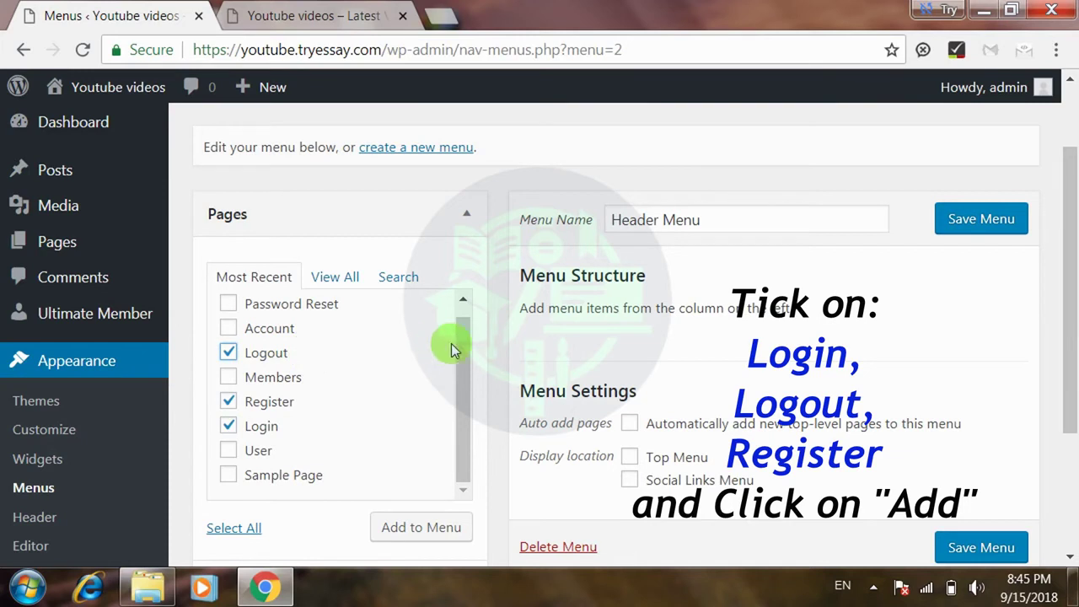
click(447, 539)
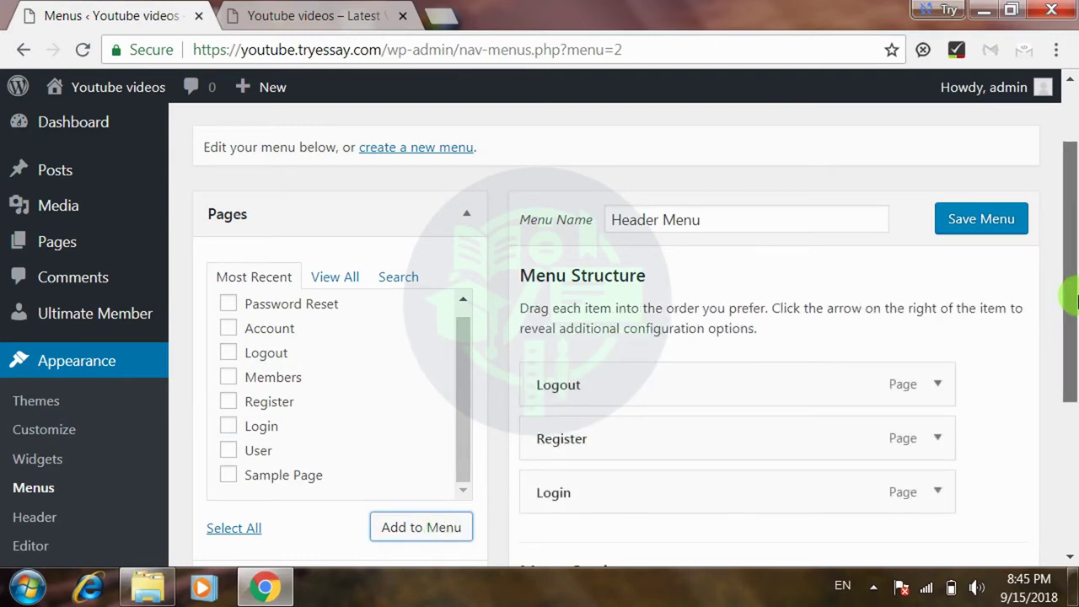
drag(1070, 298, 1074, 430)
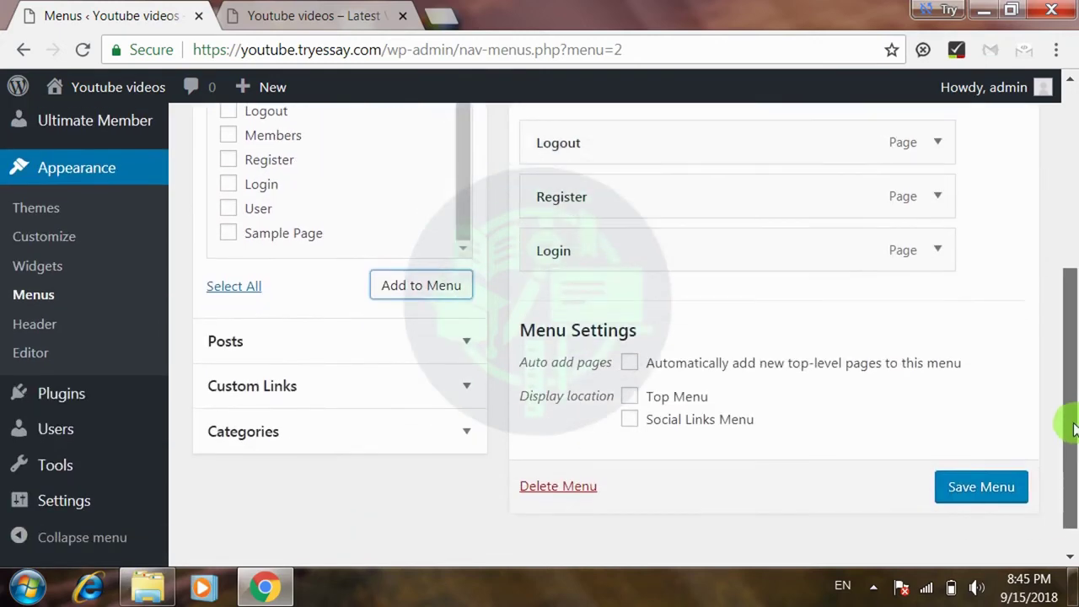
click(978, 489)
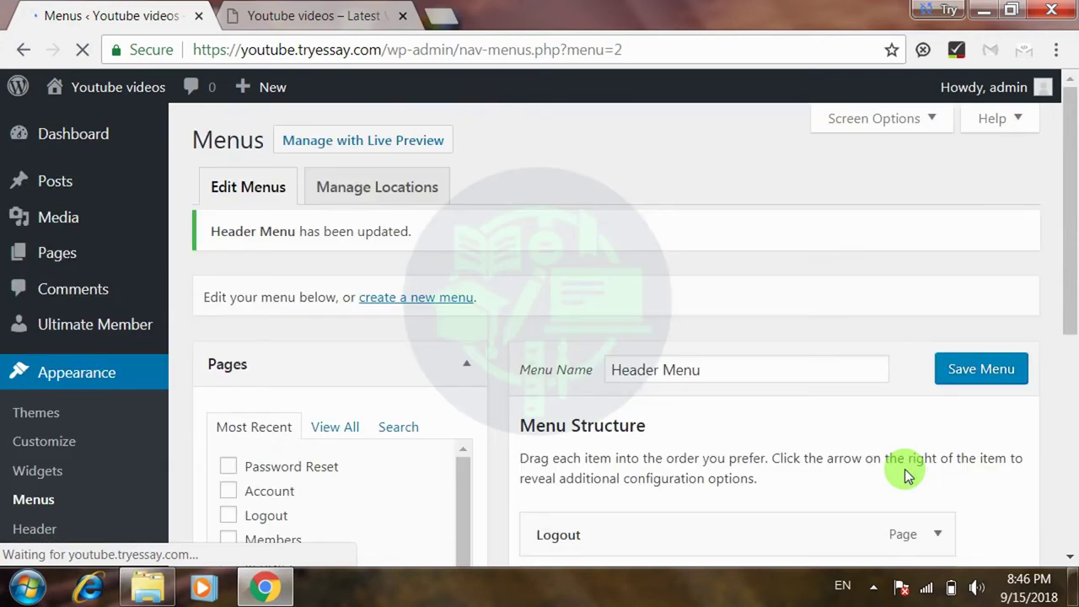
click(293, 27)
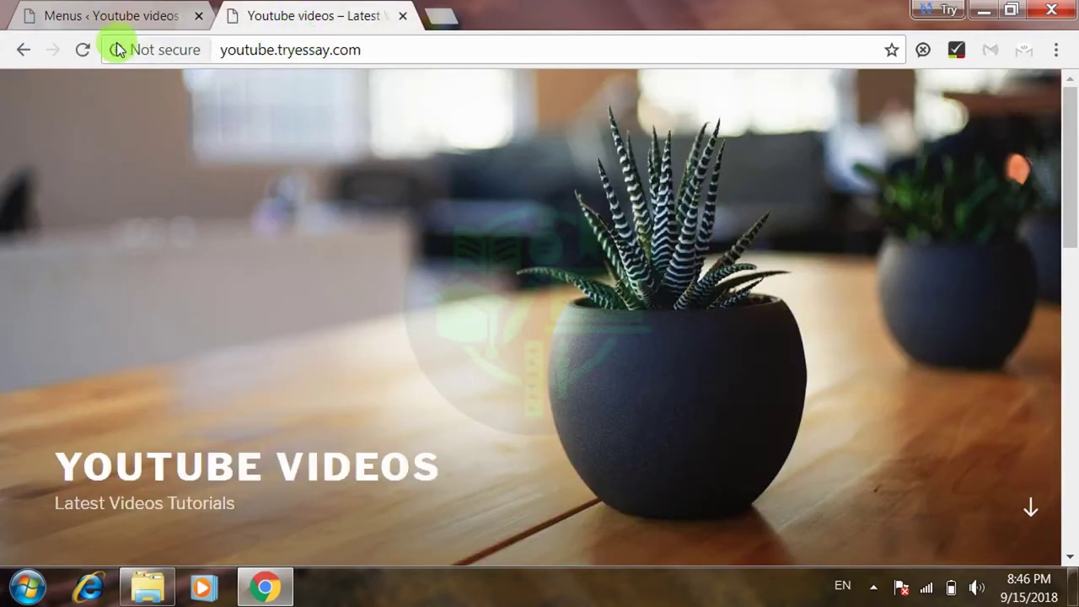
click(85, 51)
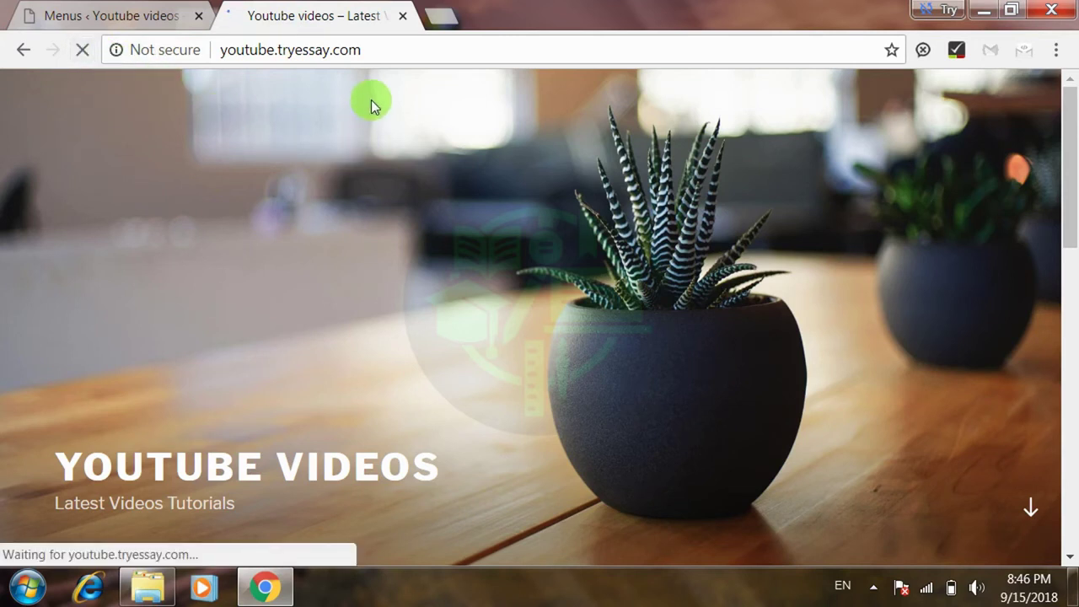
drag(1068, 156, 1074, 217)
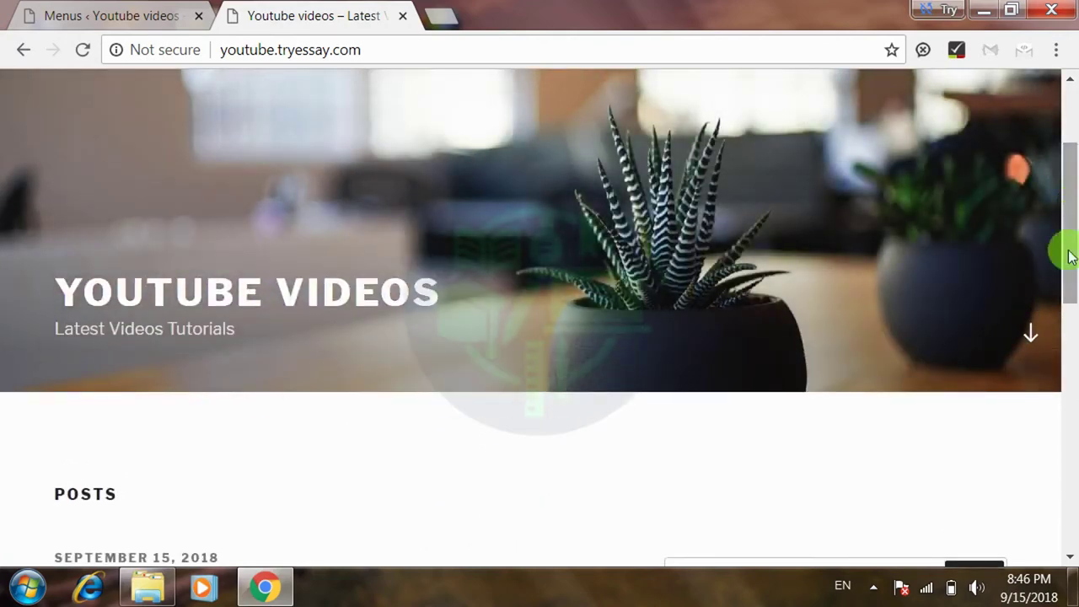
click(1031, 338)
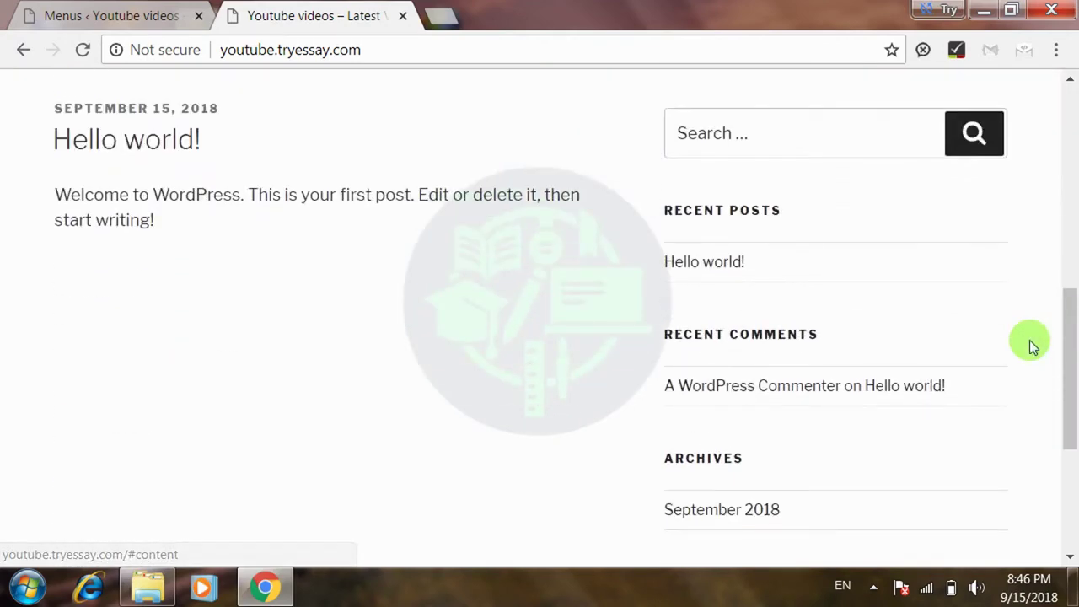
drag(1069, 386, 1074, 221)
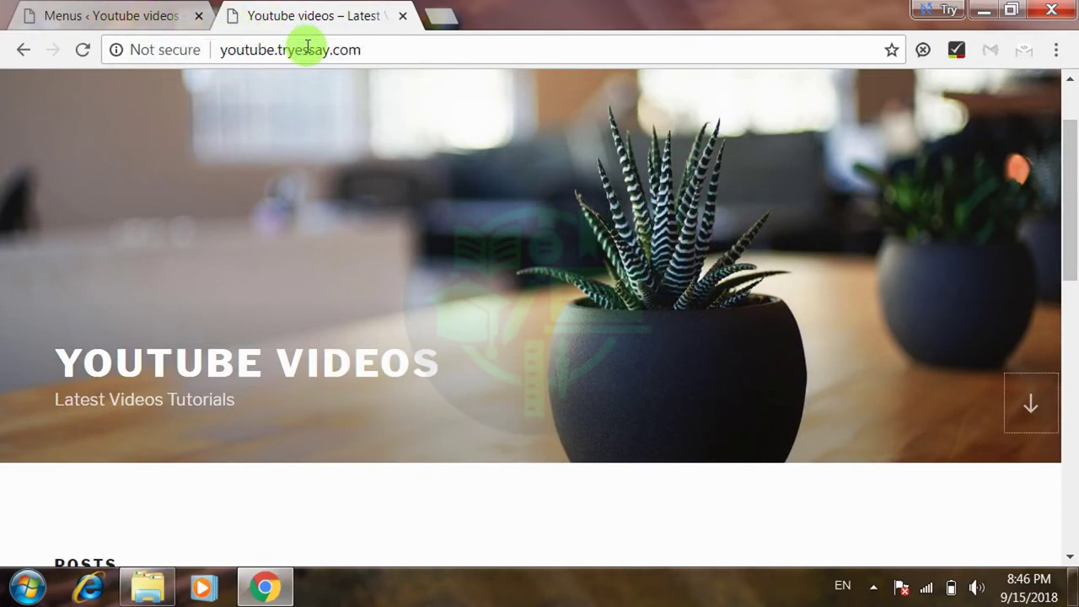
click(400, 206)
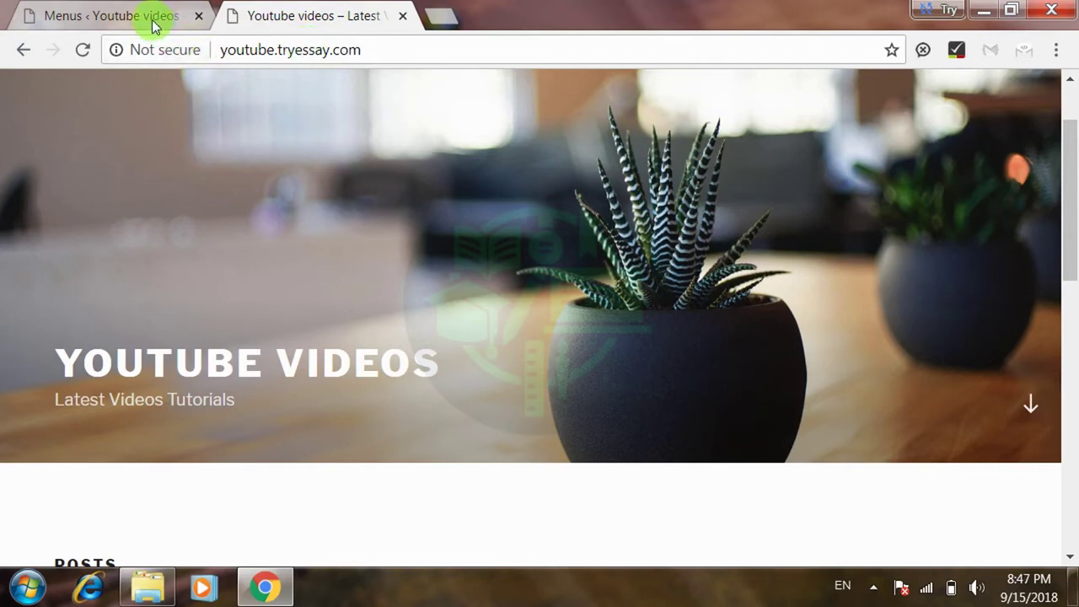
click(154, 23)
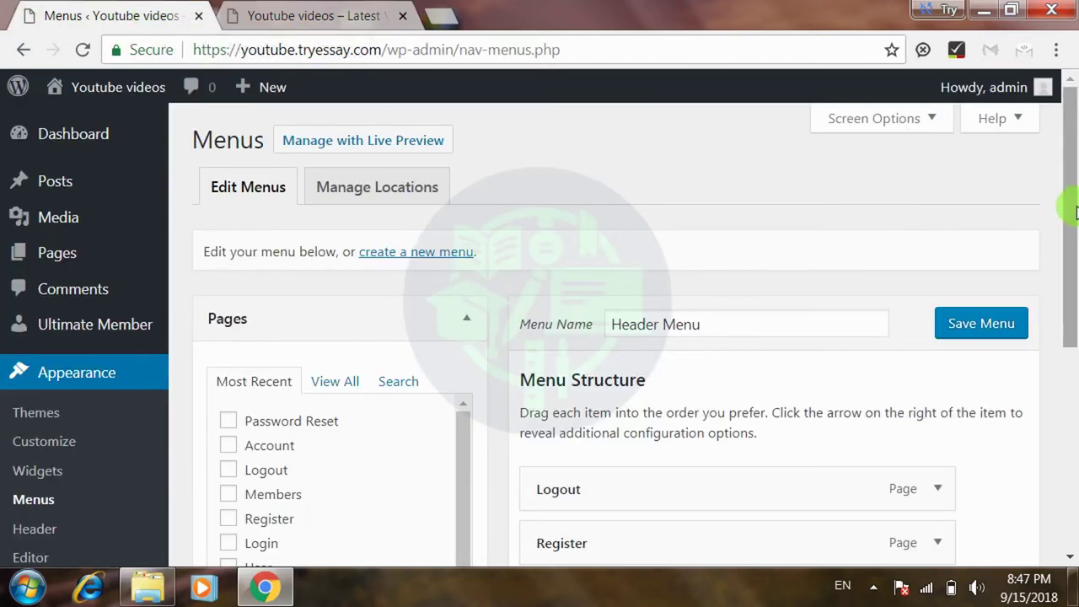
- In Manage Locations, assign Header Menu to the Top Menu location and save the change
scroll(1075, 212, down, 2)
scroll(1066, 363, down, 2)
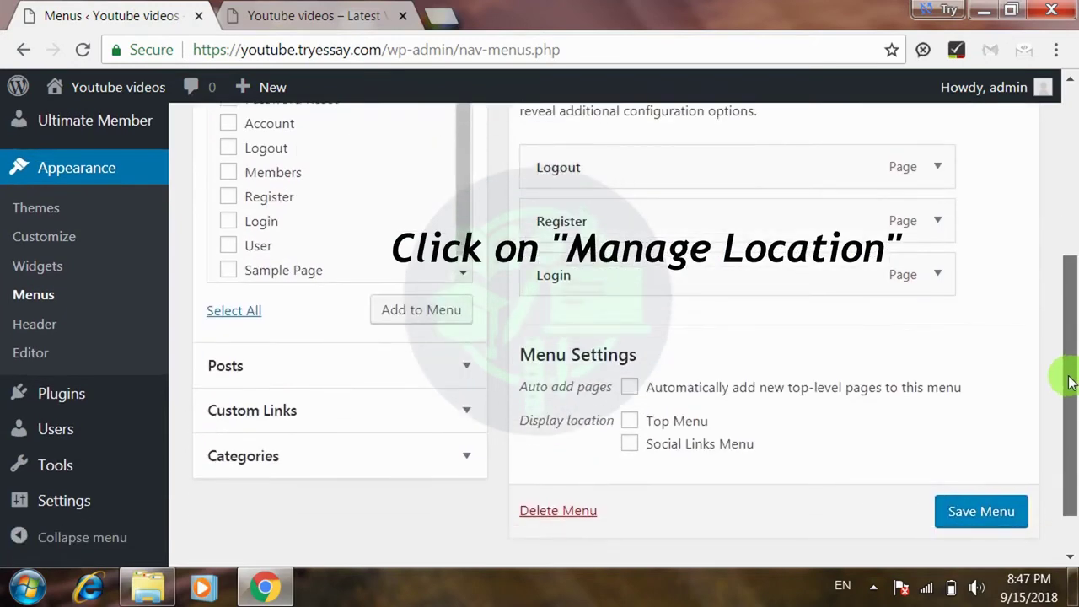
scroll(1068, 381, up, 5)
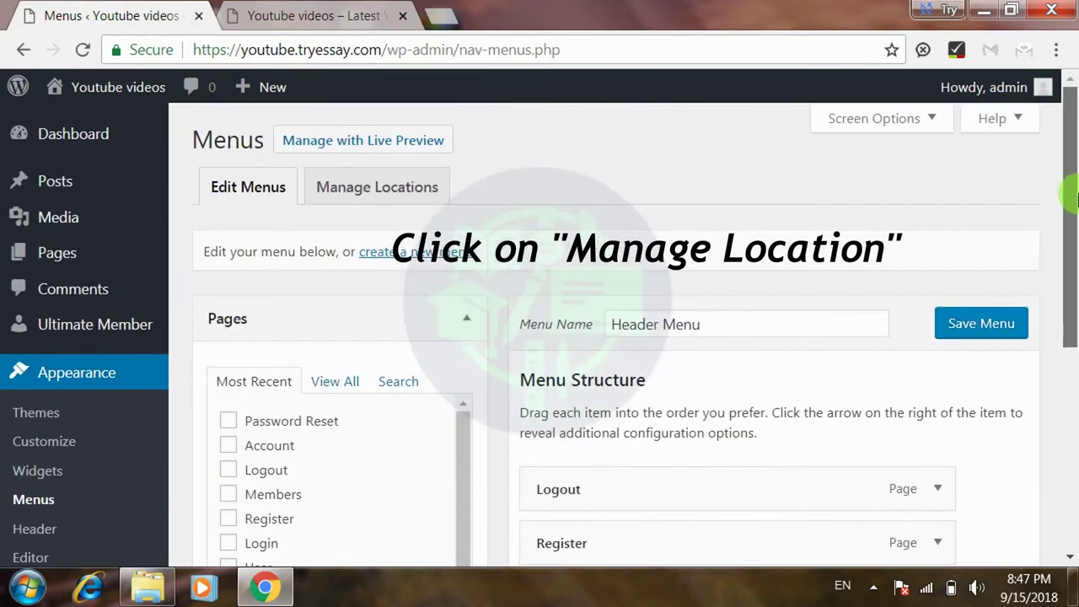
click(391, 190)
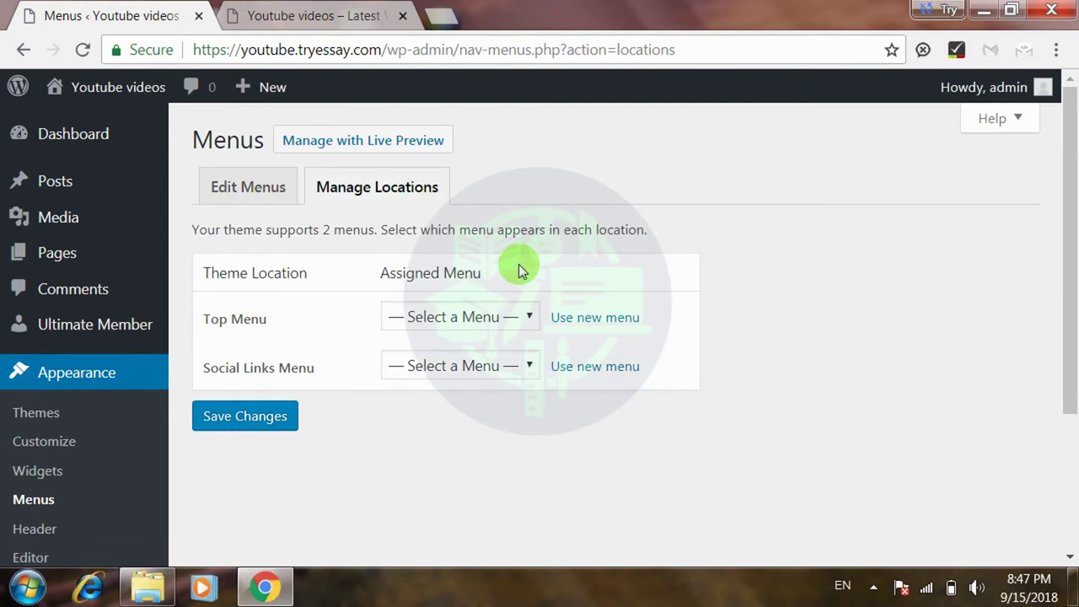
click(472, 318)
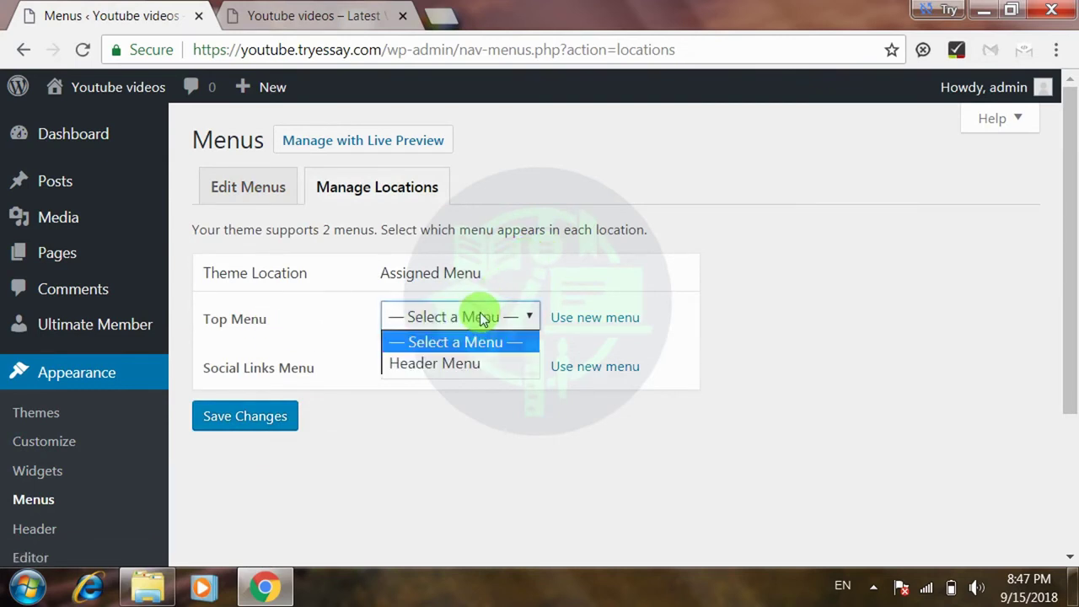
click(449, 362)
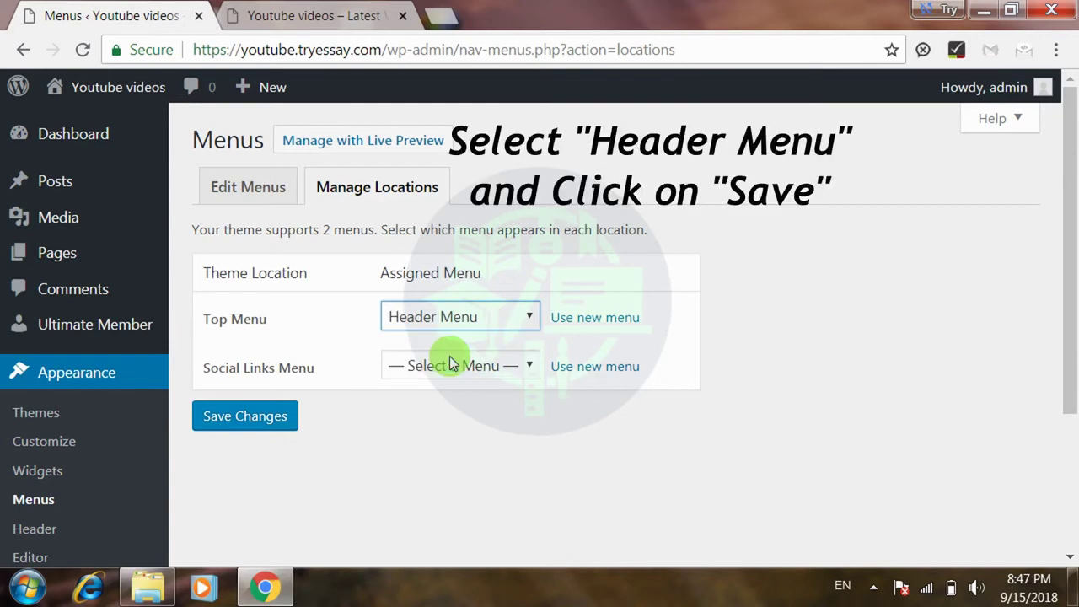
click(233, 421)
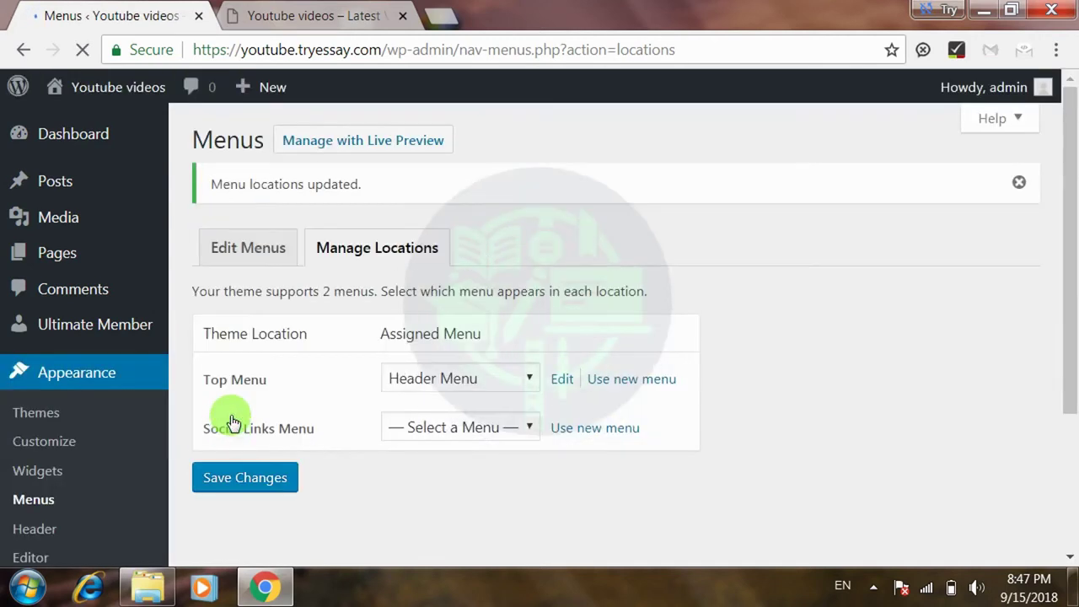
click(356, 12)
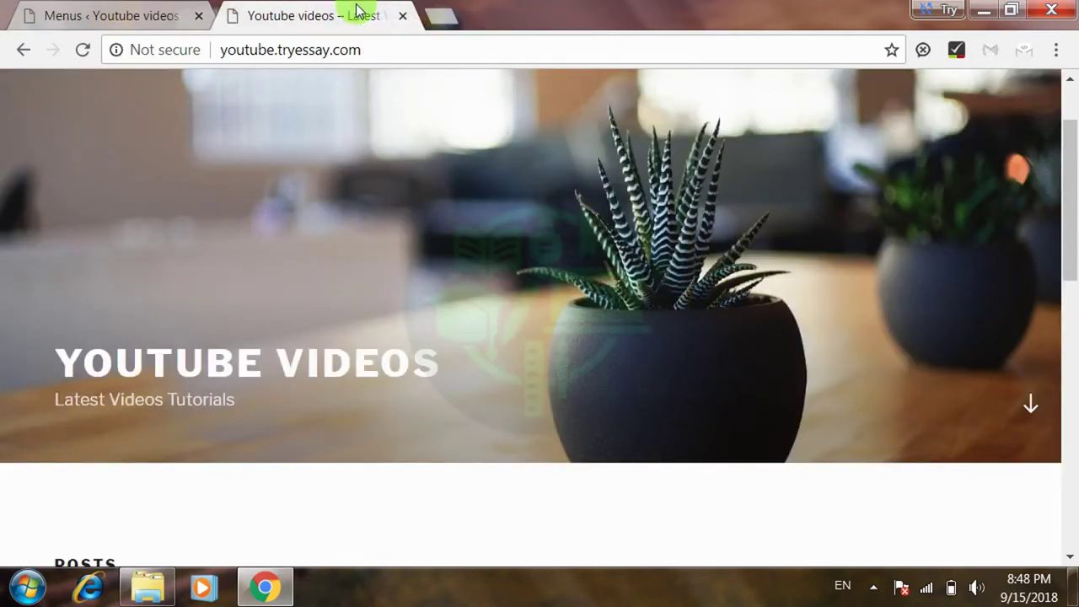
- Reload the site to show the Logout, Register, Login menu, open Login, and select its URL
click(84, 50)
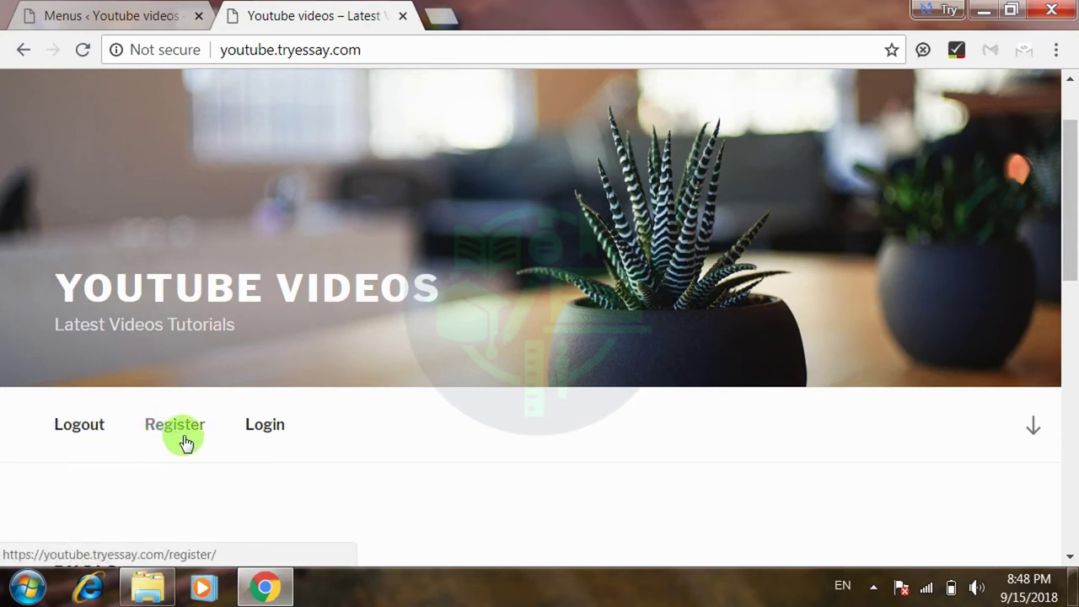
click(266, 426)
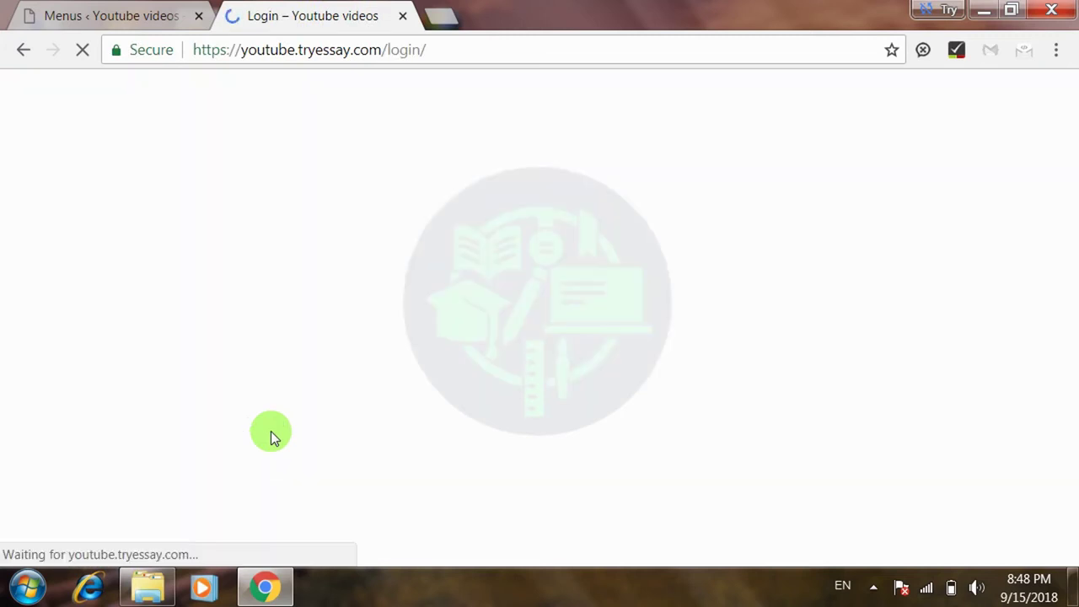
drag(1067, 139, 1067, 172)
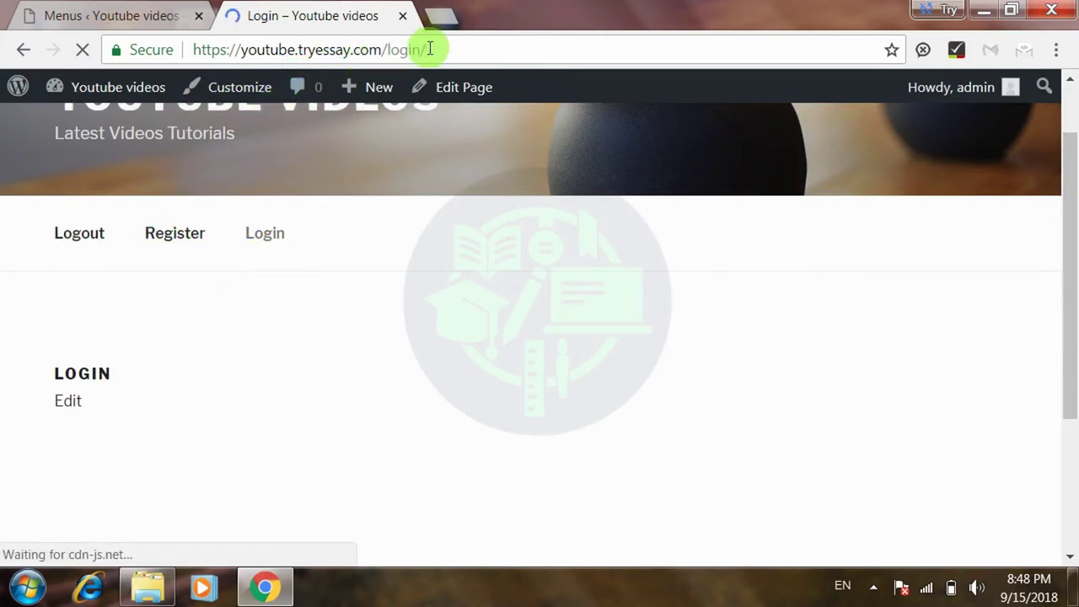
drag(429, 50, 177, 27)
key(ctrl+c)
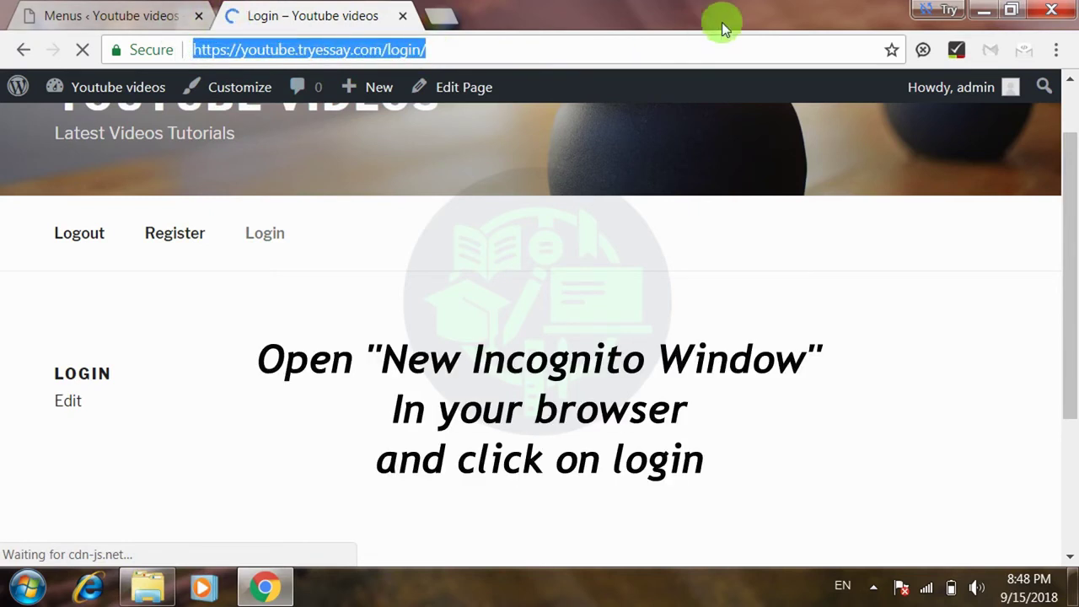
- Paste the login page URL into a new incognito window and reload it after the error
click(1055, 49)
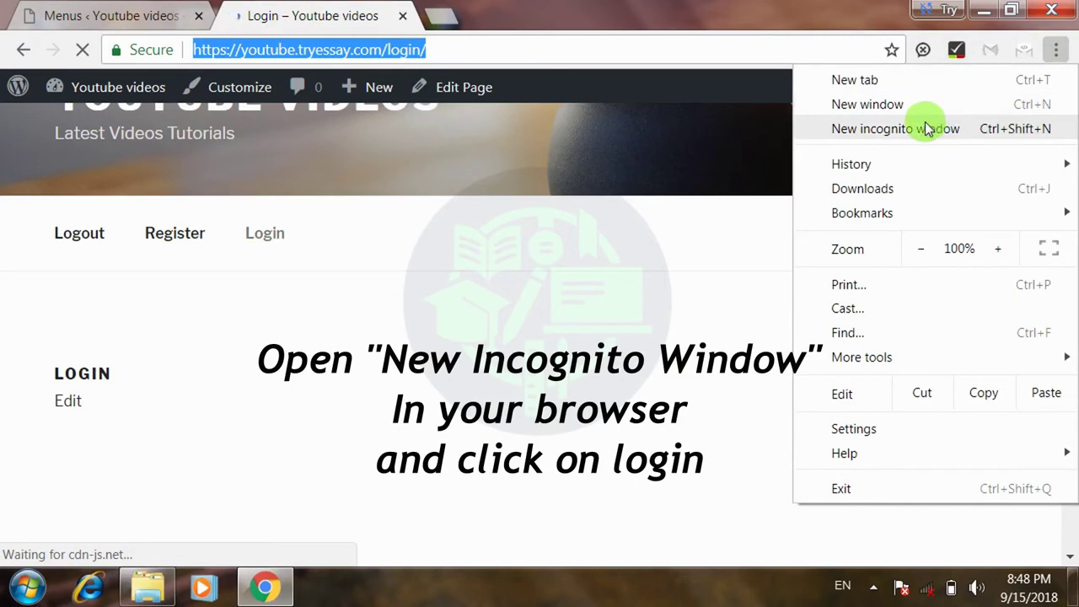
click(926, 127)
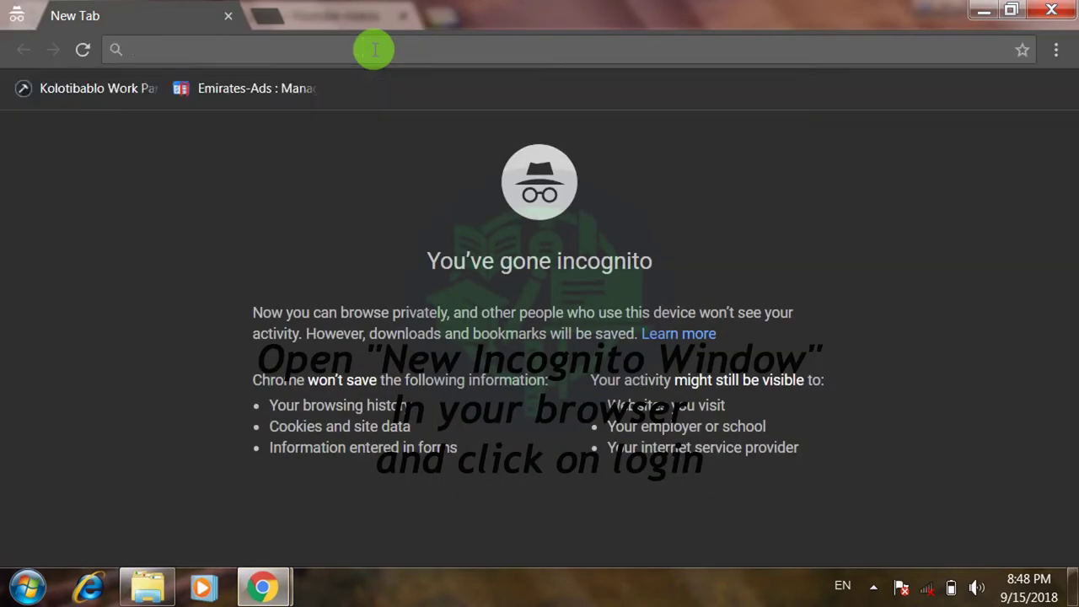
key(ctrl+v)
key(Return)
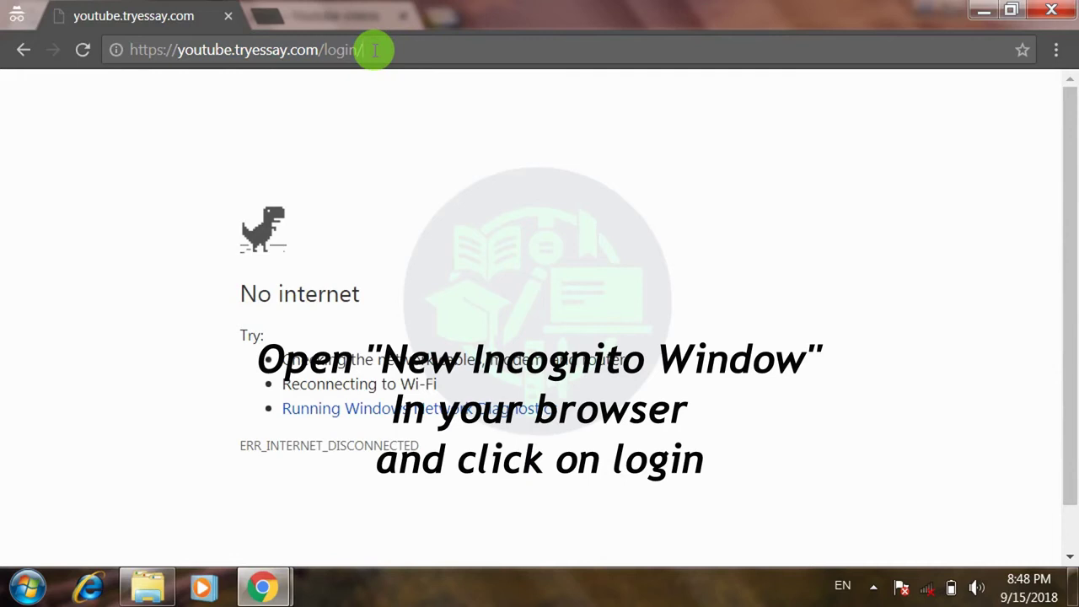
click(79, 48)
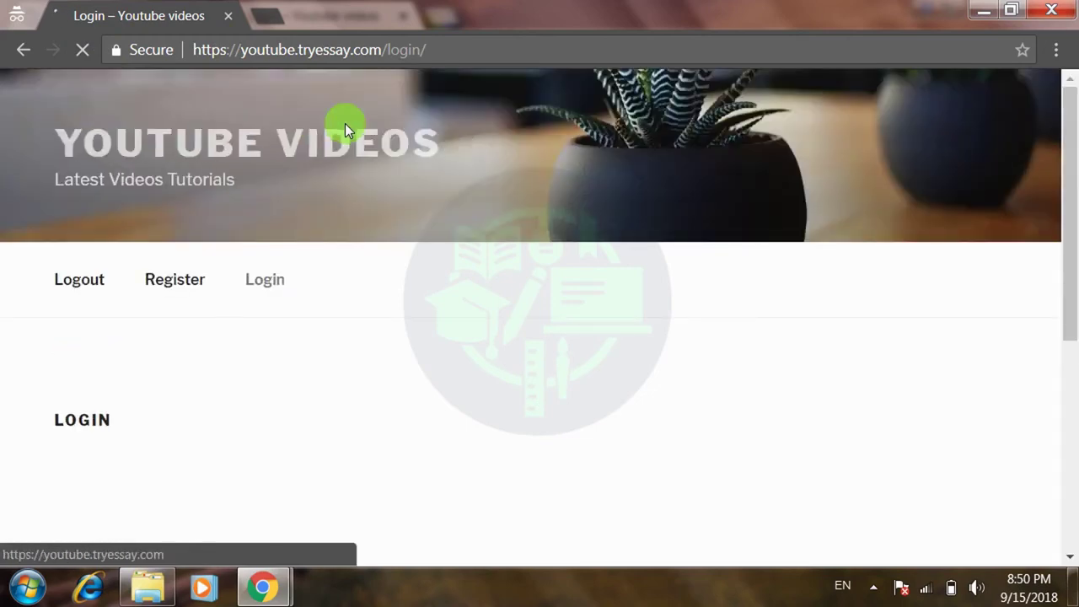
- Go to the site's Register page and inspect the registration form's Phone Number and Username fields
drag(1069, 160, 1053, 257)
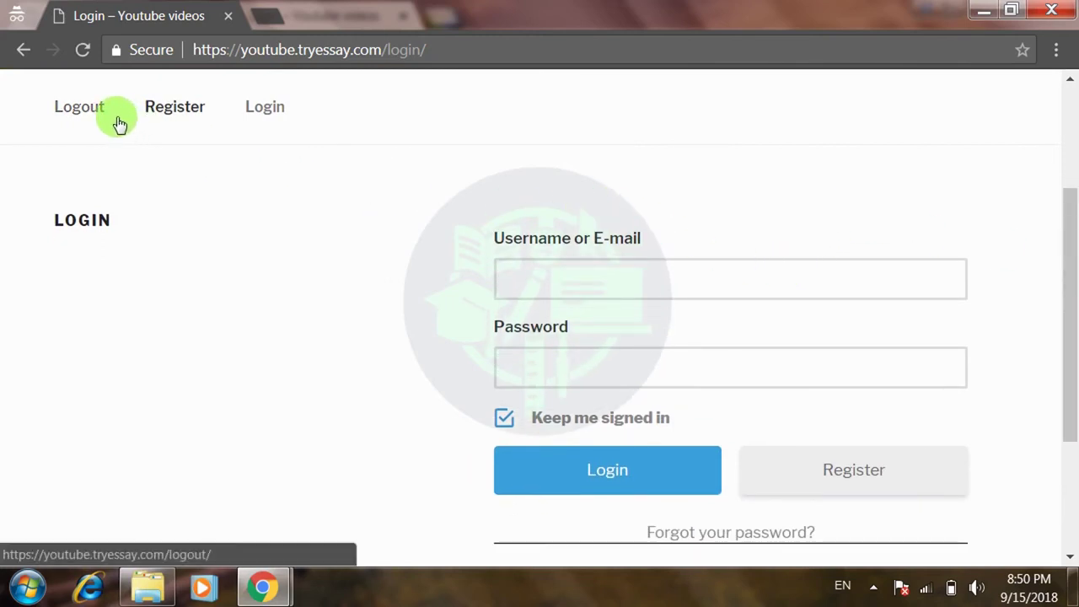
click(170, 118)
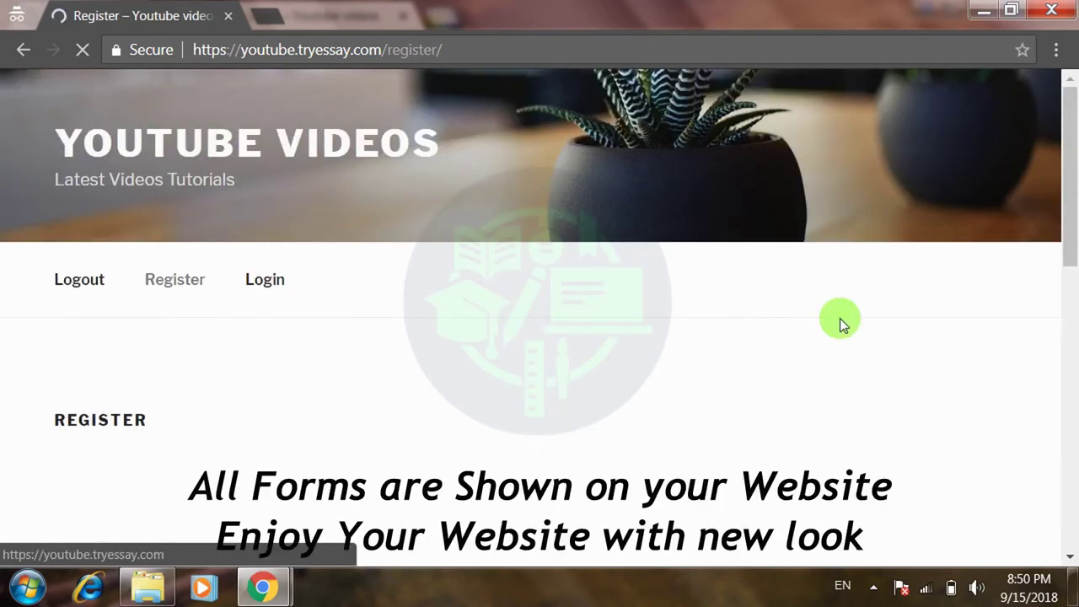
drag(1072, 200, 1052, 402)
click(847, 438)
drag(1069, 354, 1072, 220)
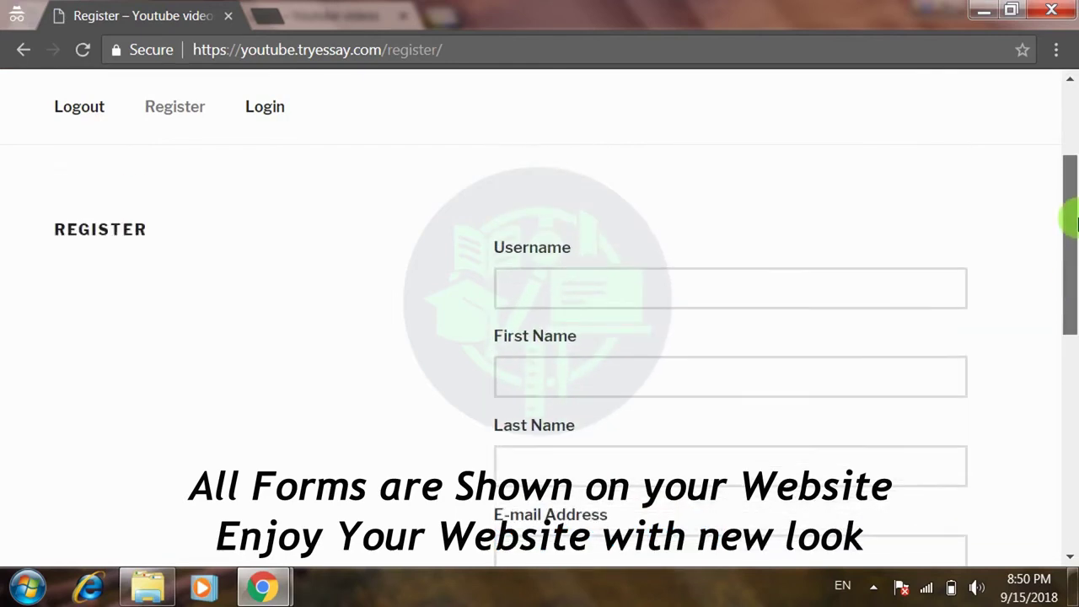
click(767, 276)
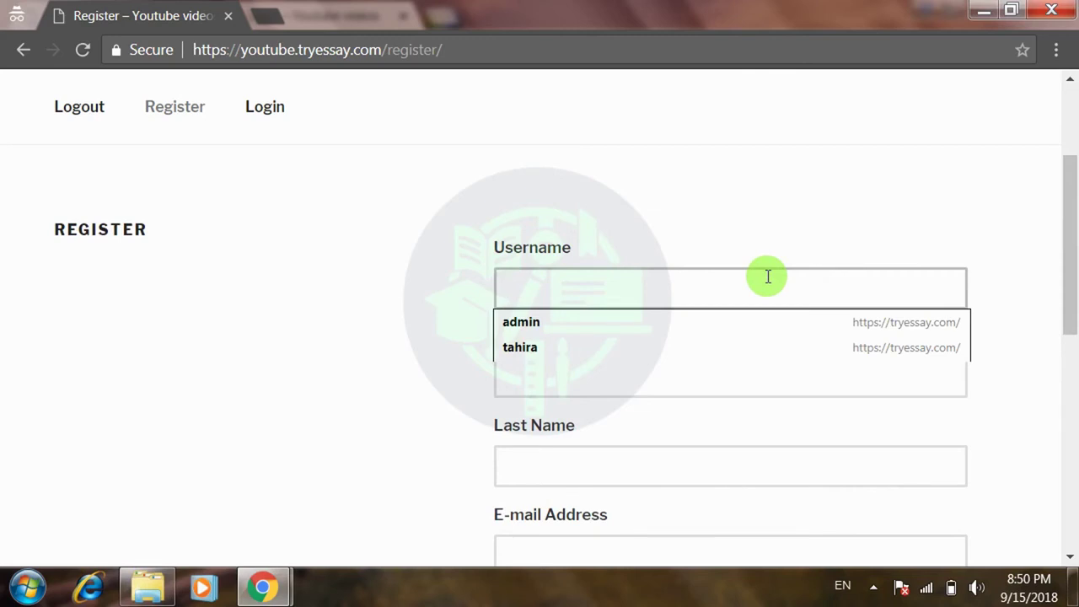